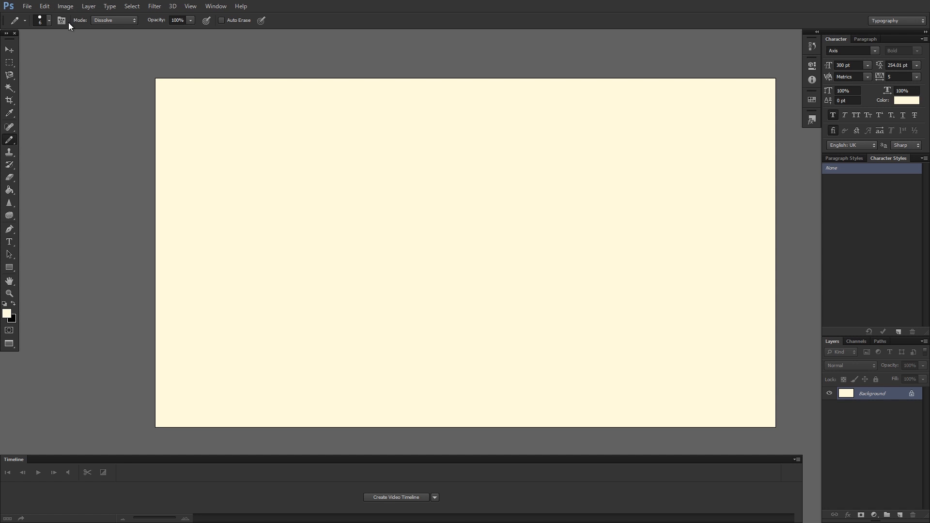
# Start a new document with width 456 pixels, height 198 pixels and resolution 77.7 pixels/inch.
pyautogui.click(27, 7)
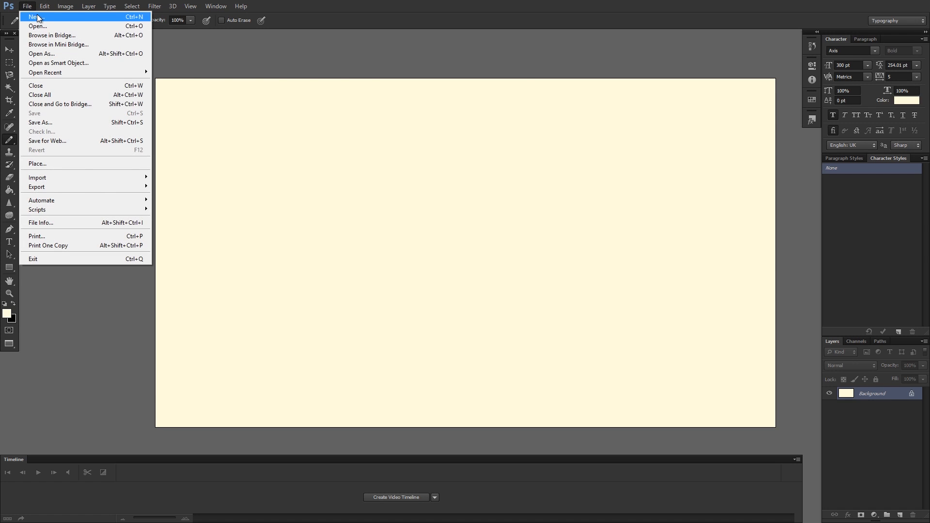
pyautogui.click(37, 16)
pyautogui.click(386, 121)
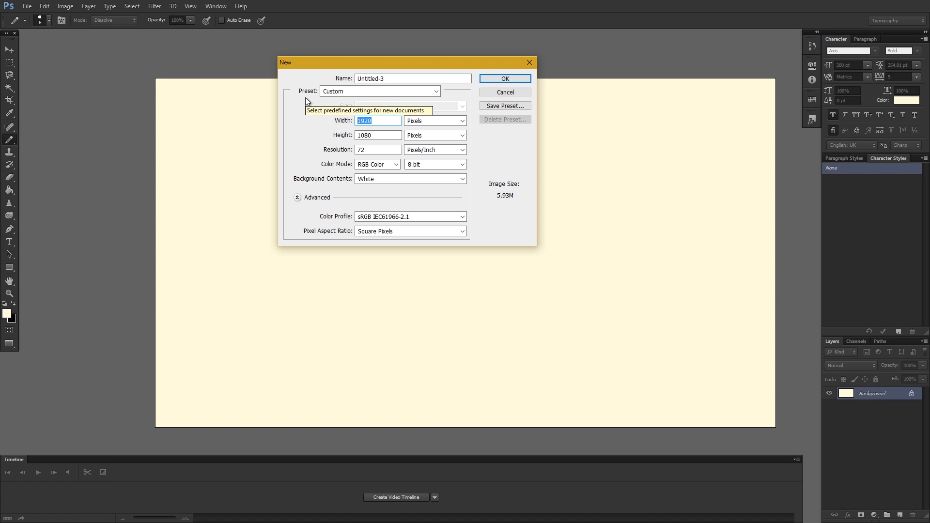
pyautogui.write('456')
pyautogui.press('Tab')
pyautogui.write('098')
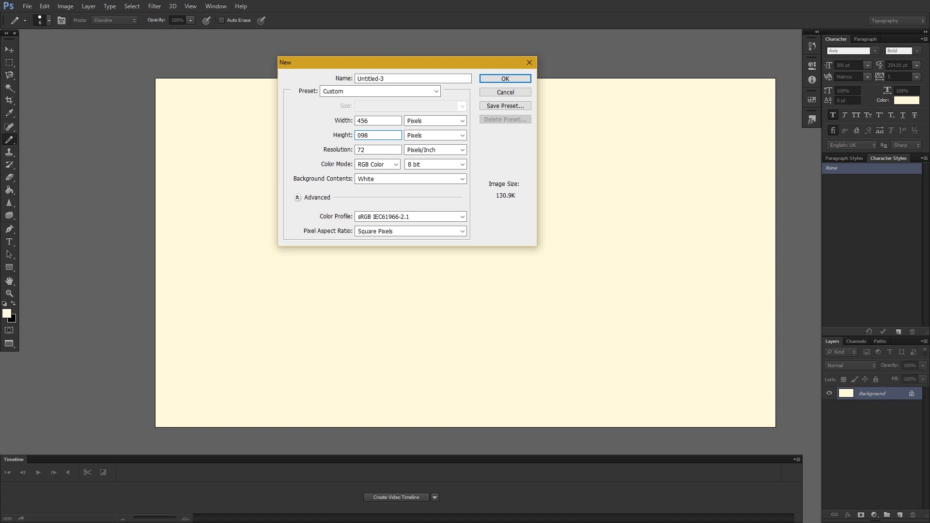
pyautogui.press('BackSpace')
pyautogui.press('BackSpace')
pyautogui.press('BackSpace')
pyautogui.write('198')
pyautogui.press('Down')
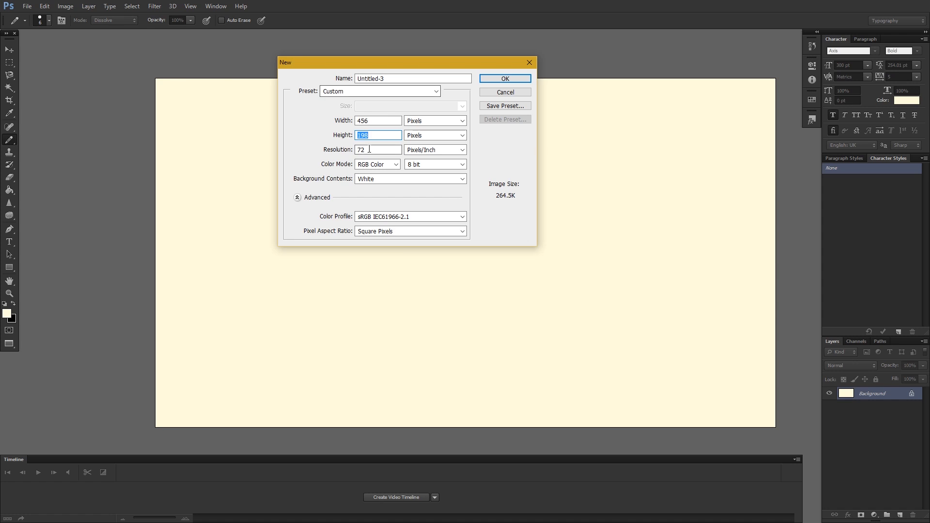
pyautogui.press('Tab')
pyautogui.write('77.7')
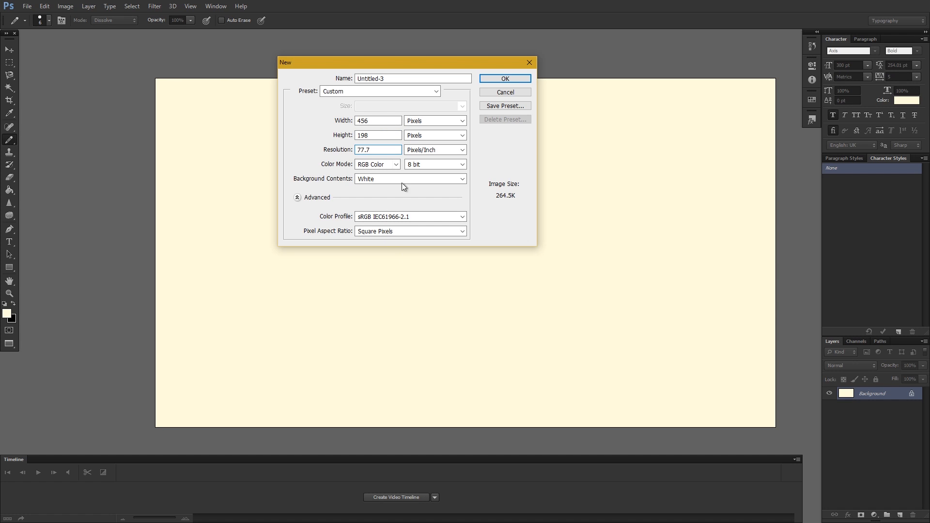
# Set the new document's colour mode to CMYK Color at 16 bit with White background contents.
pyautogui.click(380, 165)
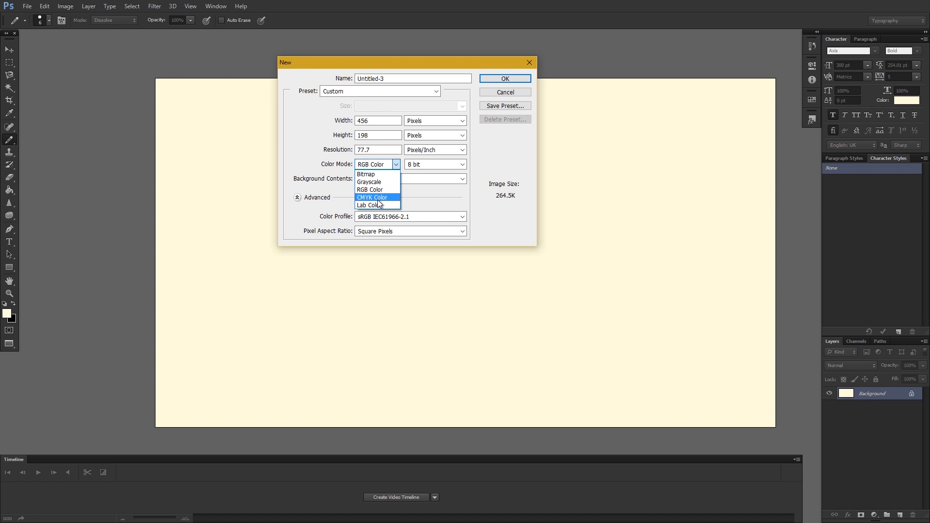
pyautogui.click(377, 197)
pyautogui.click(423, 164)
pyautogui.click(423, 189)
pyautogui.click(420, 179)
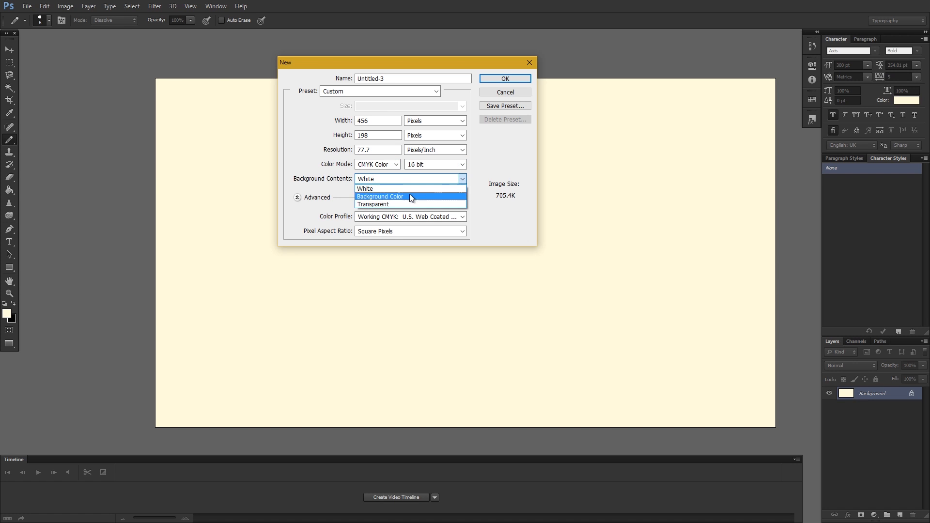
pyautogui.click(409, 189)
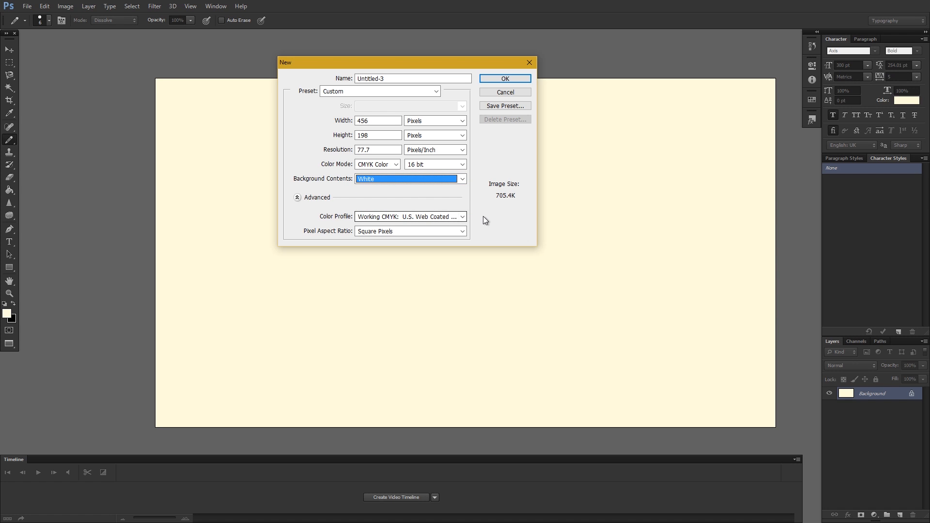
# Choose the Japan Color 2002 Newspaper profile and the Anamorphic 2:1 (2) pixel aspect ratio, and create the document.
pyautogui.click(461, 216)
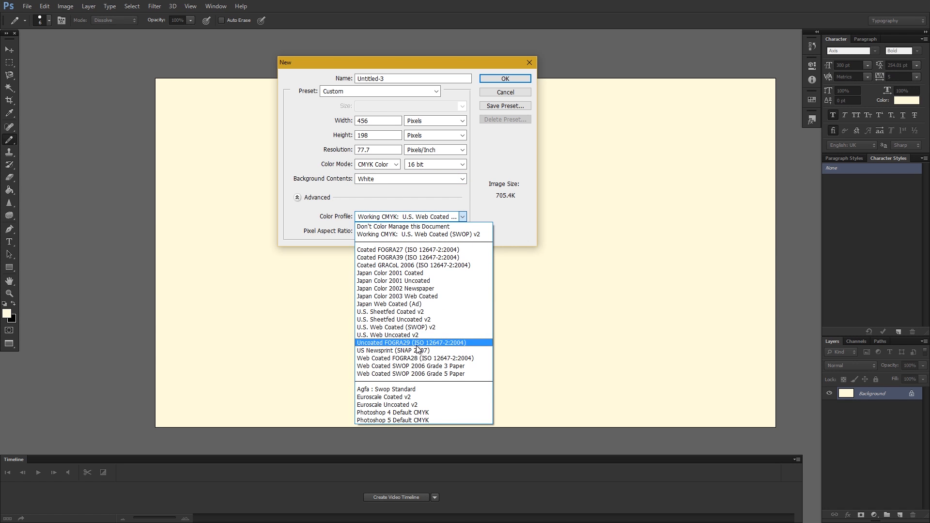
pyautogui.click(419, 289)
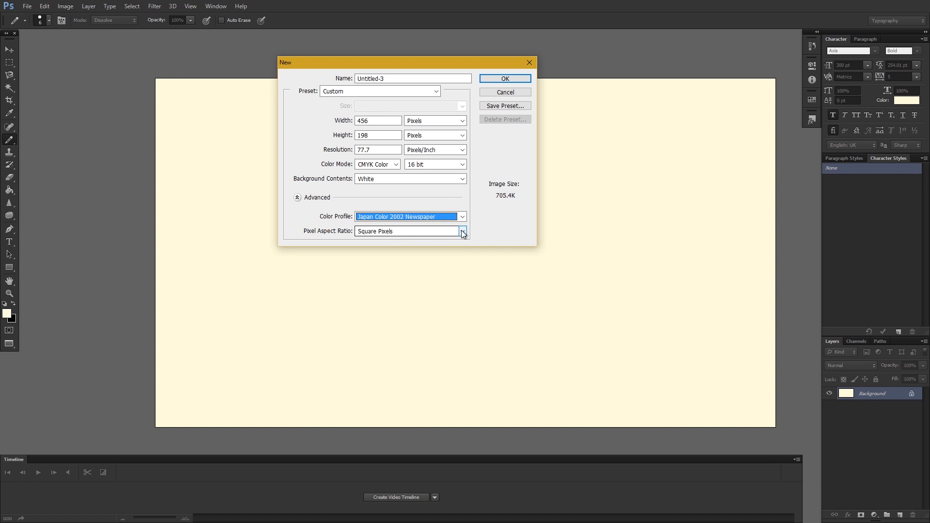
pyautogui.click(462, 231)
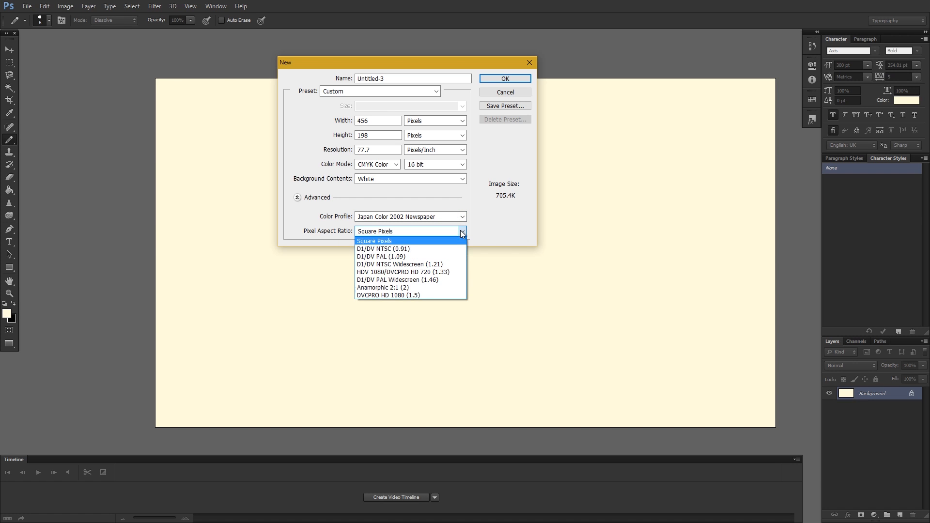
pyautogui.click(414, 288)
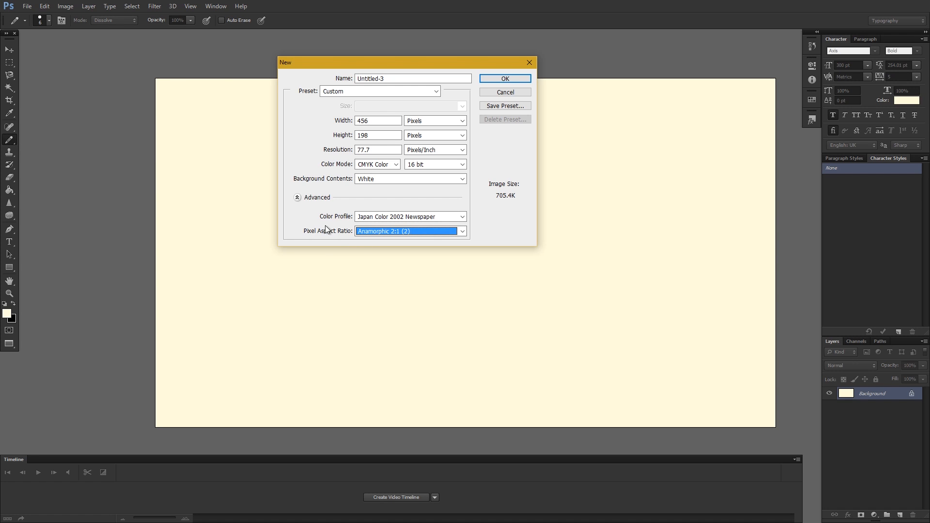
pyautogui.click(504, 77)
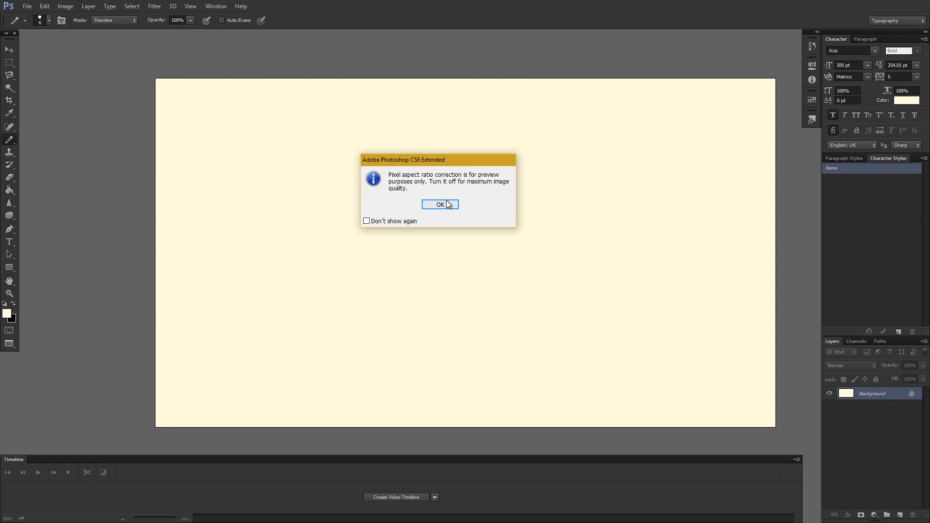
pyautogui.click(396, 221)
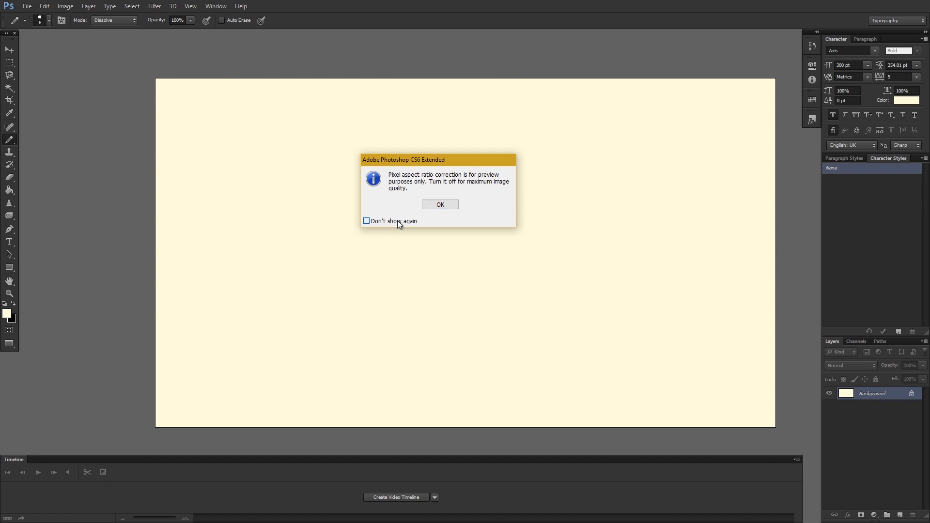
pyautogui.click(435, 206)
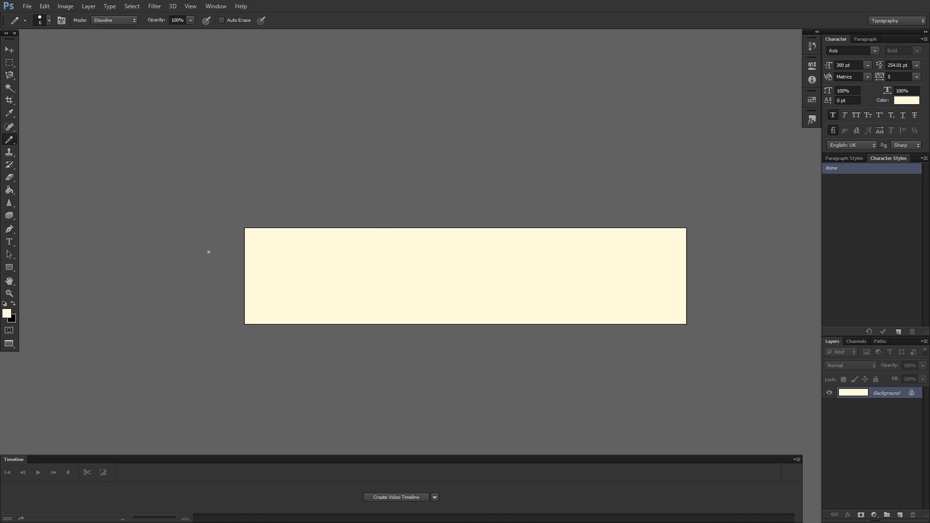
pyautogui.scroll(1, 340, 294)
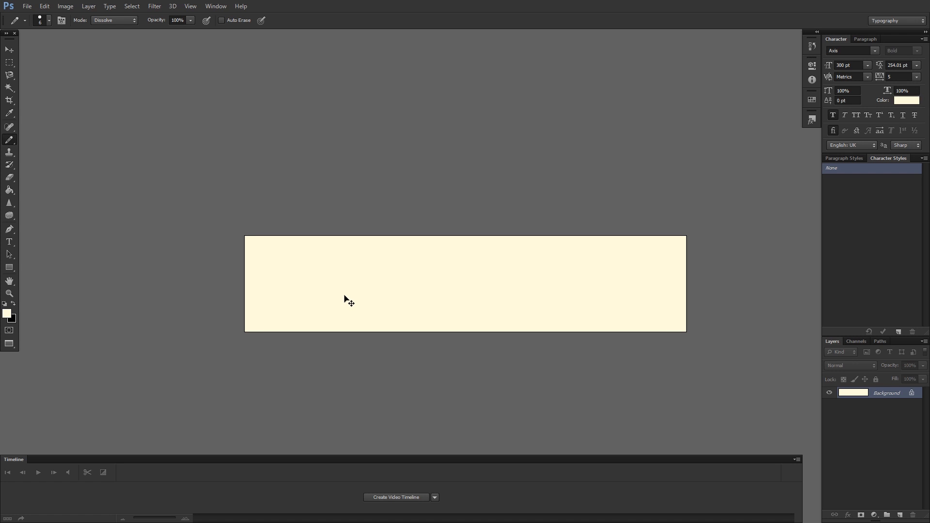
pyautogui.hscroll(2, 345, 295)
pyautogui.scroll(-2, 345, 296)
pyautogui.scroll(1, 344, 295)
pyautogui.scroll(-1, 345, 295)
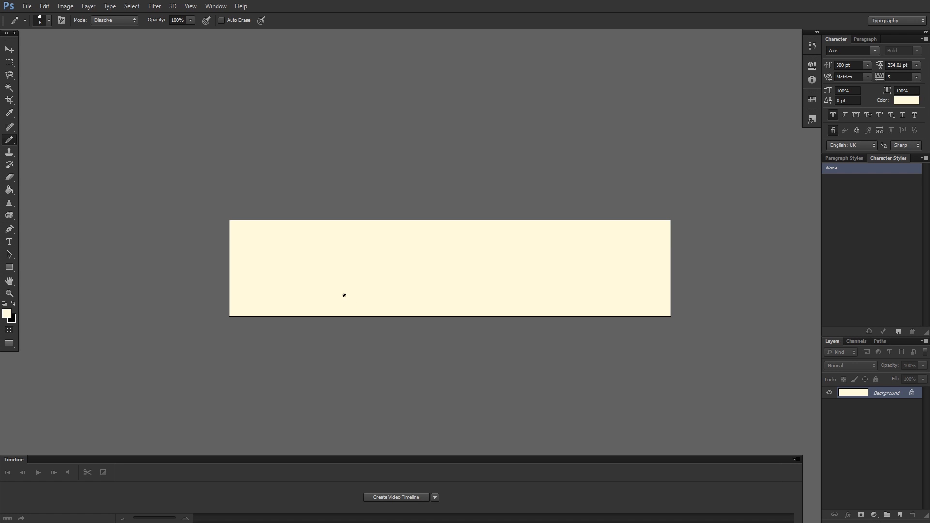
pyautogui.scroll(2, 345, 296)
pyautogui.scroll(-1, 344, 295)
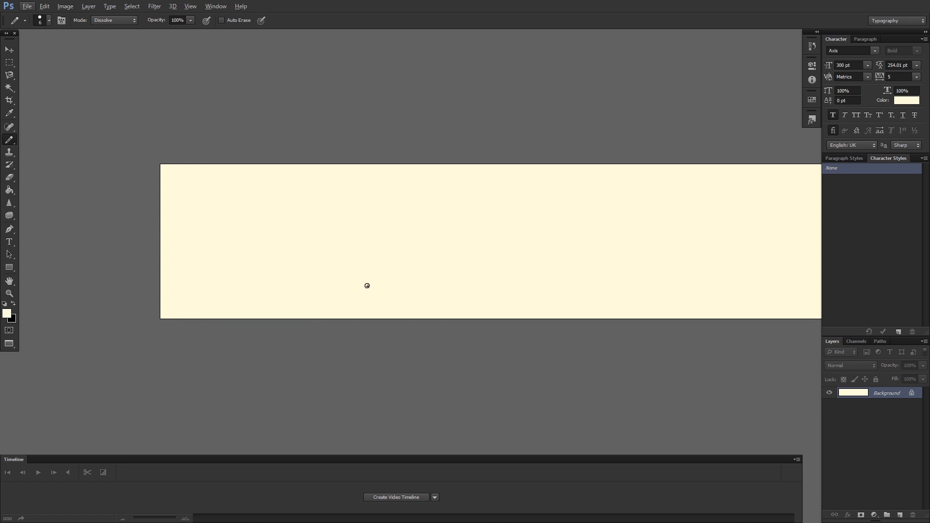
pyautogui.press('a')
pyautogui.press('h')
pyautogui.moveTo(557, 369)
pyautogui.mouseDown()
pyautogui.moveTo(455, 357)
pyautogui.moveTo(379, 362)
pyautogui.moveTo(460, 367)
pyautogui.mouseUp()
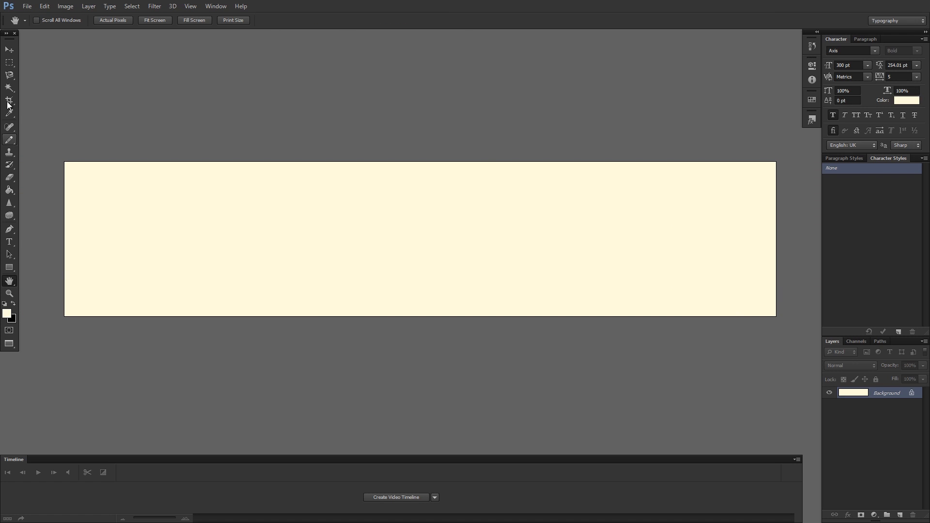
# Handwrite "JOE AND CO." in black with the Brush tool in the canvas's upper-left area.
pyautogui.moveTo(13, 139); pyautogui.dragTo(29, 140)
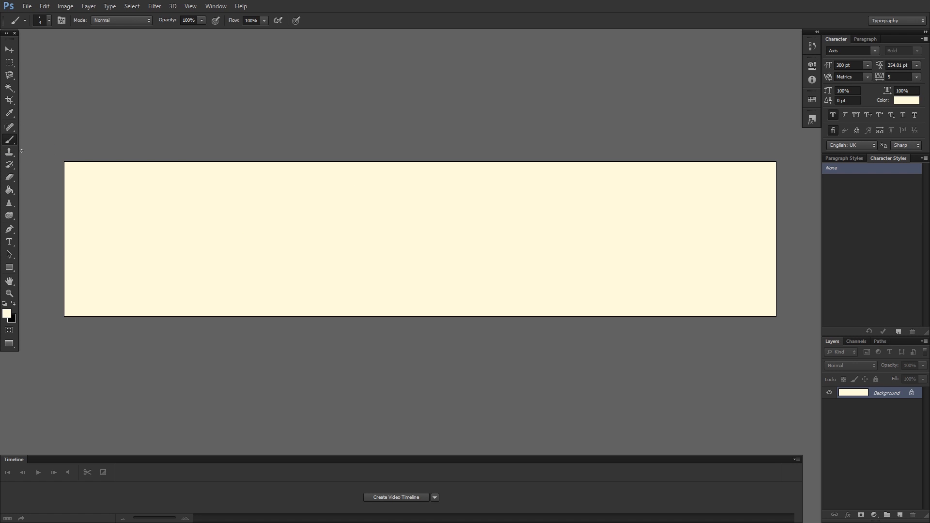
pyautogui.click(14, 303)
pyautogui.moveTo(96, 171)
pyautogui.mouseDown()
pyautogui.moveTo(97, 179)
pyautogui.moveTo(99, 170)
pyautogui.moveTo(80, 170)
pyautogui.mouseUp()
pyautogui.moveTo(131, 186)
pyautogui.mouseDown()
pyautogui.moveTo(111, 192)
pyautogui.moveTo(131, 183)
pyautogui.mouseUp()
pyautogui.moveTo(161, 175); pyautogui.dragTo(161, 196)
pyautogui.moveTo(146, 188)
pyautogui.mouseDown()
pyautogui.moveTo(206, 195)
pyautogui.moveTo(202, 186)
pyautogui.mouseUp()
pyautogui.moveTo(211, 197)
pyautogui.mouseDown()
pyautogui.moveTo(213, 173)
pyautogui.moveTo(237, 174)
pyautogui.moveTo(241, 197)
pyautogui.mouseUp()
pyautogui.moveTo(240, 172)
pyautogui.mouseDown()
pyautogui.moveTo(254, 177)
pyautogui.moveTo(242, 197)
pyautogui.mouseUp()
pyautogui.moveTo(299, 176)
pyautogui.mouseDown()
pyautogui.moveTo(299, 197)
pyautogui.moveTo(318, 185)
pyautogui.mouseUp()
pyautogui.click(332, 197)
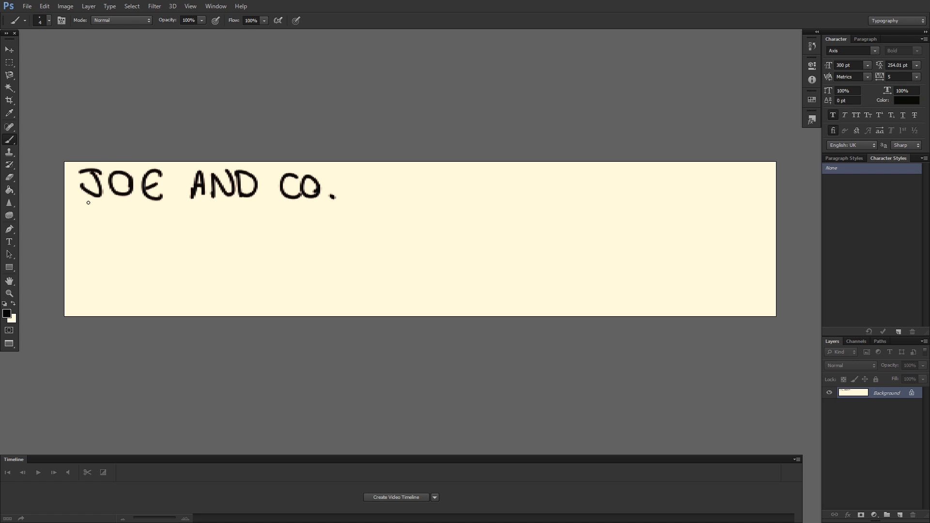
# Handwrite the phone number beneath the company name, erasing the wrong last digit and brushing in the remaining digits.
pyautogui.moveTo(79, 220)
pyautogui.mouseDown()
pyautogui.moveTo(212, 223)
pyautogui.moveTo(230, 209)
pyautogui.moveTo(241, 219)
pyautogui.moveTo(250, 207)
pyautogui.moveTo(319, 221)
pyautogui.mouseUp()
pyautogui.moveTo(335, 206); pyautogui.dragTo(326, 222)
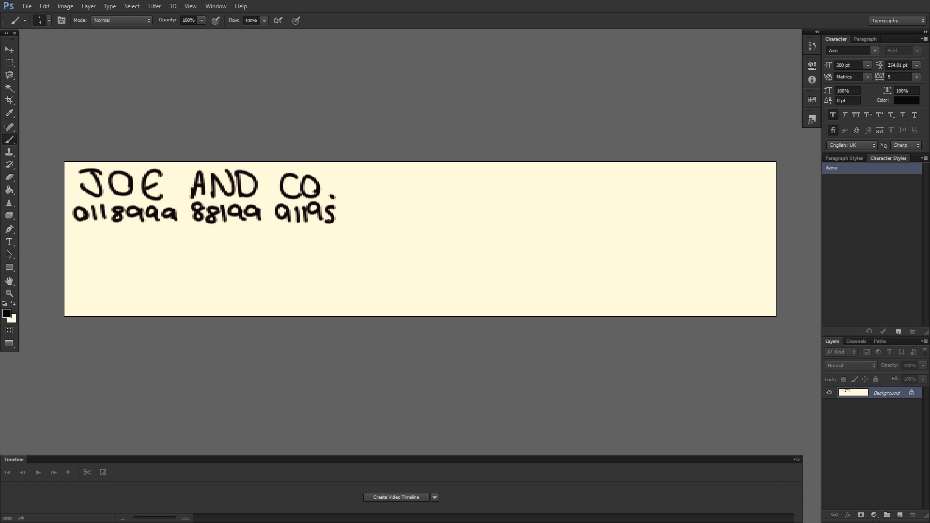
pyautogui.press('e')
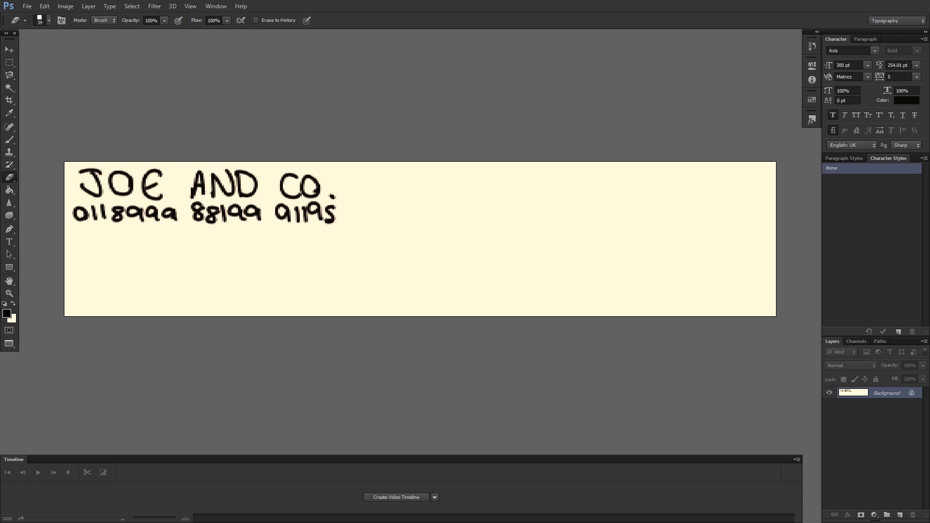
pyautogui.moveTo(332, 221); pyautogui.dragTo(330, 207)
pyautogui.press('b')
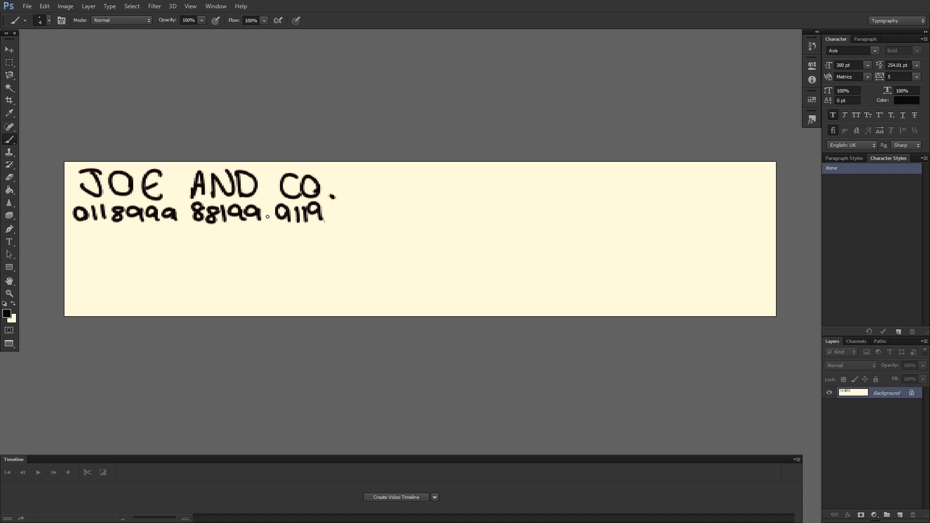
pyautogui.moveTo(322, 205)
pyautogui.mouseDown()
pyautogui.moveTo(332, 204)
pyautogui.moveTo(334, 222)
pyautogui.moveTo(356, 220)
pyautogui.moveTo(358, 208)
pyautogui.moveTo(360, 221)
pyautogui.moveTo(391, 209)
pyautogui.moveTo(386, 221)
pyautogui.mouseUp()
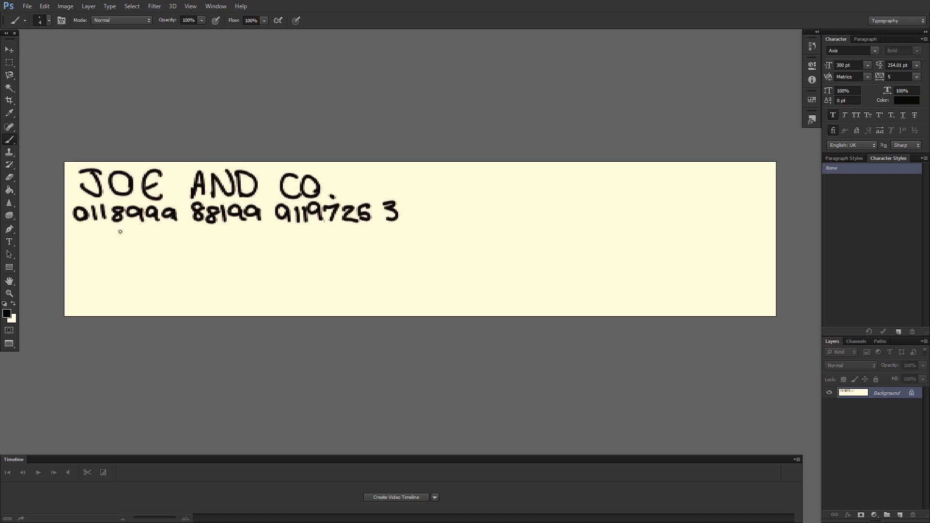
# Select the handwritten phone number with a rectangular marquee and move it right to free space in front, then deselect.
pyautogui.click(9, 63)
pyautogui.moveTo(86, 203); pyautogui.dragTo(447, 257)
pyautogui.moveTo(286, 236); pyautogui.dragTo(253, 225)
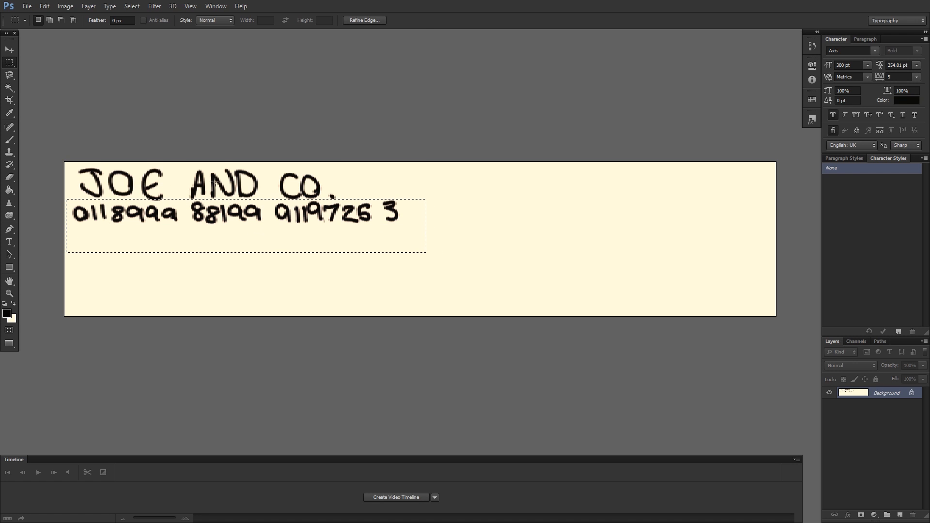
pyautogui.click(9, 49)
pyautogui.moveTo(143, 221); pyautogui.dragTo(208, 220)
pyautogui.hotkey('ctrl', 'd')
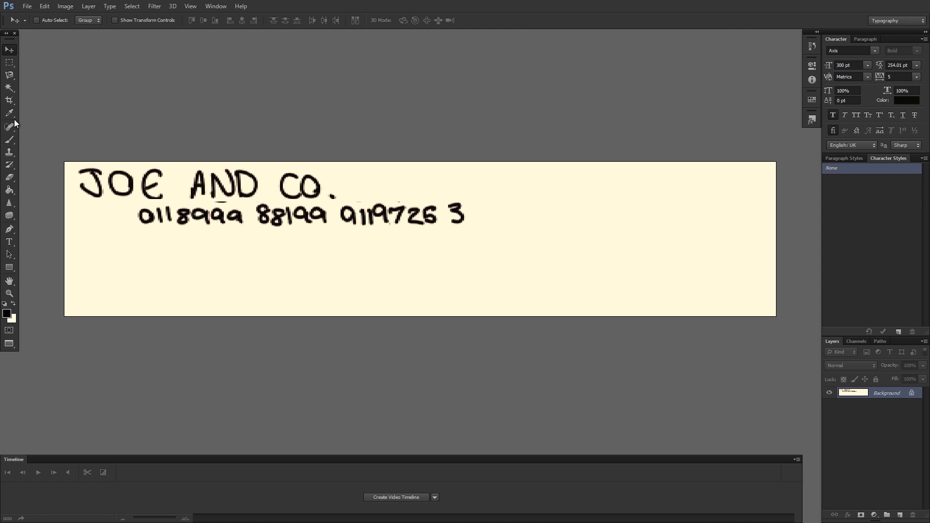
# Handwrite "TEL:" with the Brush tool in the space before the phone number.
pyautogui.click(9, 140)
pyautogui.moveTo(83, 209)
pyautogui.mouseDown()
pyautogui.moveTo(83, 223)
pyautogui.moveTo(93, 208)
pyautogui.mouseUp()
pyautogui.moveTo(108, 209)
pyautogui.mouseDown()
pyautogui.moveTo(100, 213)
pyautogui.moveTo(109, 223)
pyautogui.mouseUp()
pyautogui.moveTo(100, 216); pyautogui.dragTo(123, 221)
pyautogui.click(131, 211)
pyautogui.click(129, 217)
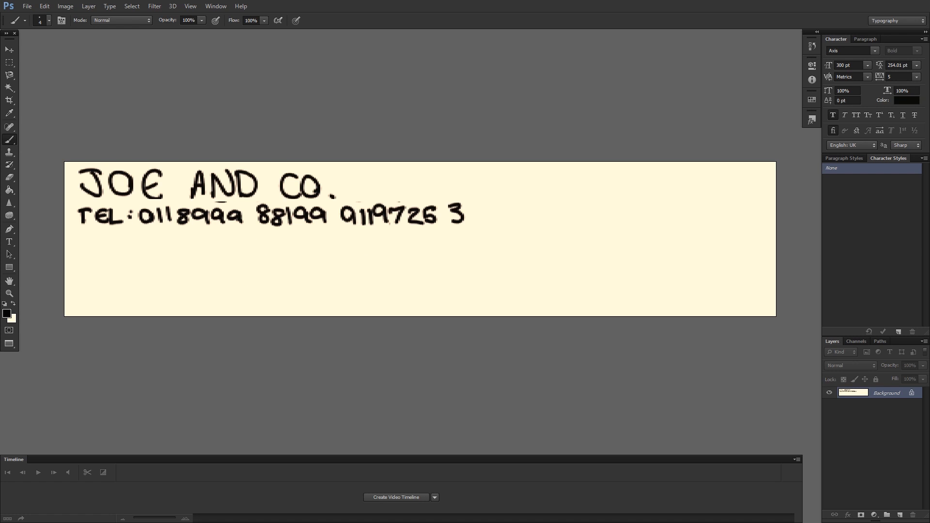
# Handwrite the person's full name below the phone line and the title "CEO" beneath it.
pyautogui.moveTo(92, 231)
pyautogui.mouseDown()
pyautogui.moveTo(93, 244)
pyautogui.moveTo(77, 242)
pyautogui.mouseUp()
pyautogui.moveTo(80, 232)
pyautogui.mouseDown()
pyautogui.moveTo(138, 249)
pyautogui.moveTo(137, 241)
pyautogui.moveTo(175, 233)
pyautogui.moveTo(194, 252)
pyautogui.moveTo(192, 244)
pyautogui.mouseUp()
pyautogui.moveTo(199, 234)
pyautogui.mouseDown()
pyautogui.moveTo(198, 250)
pyautogui.moveTo(216, 250)
pyautogui.mouseUp()
pyautogui.moveTo(217, 232); pyautogui.dragTo(219, 250)
pyautogui.moveTo(219, 232); pyautogui.dragTo(219, 250)
pyautogui.moveTo(92, 262)
pyautogui.mouseDown()
pyautogui.moveTo(99, 280)
pyautogui.moveTo(137, 264)
pyautogui.mouseUp()
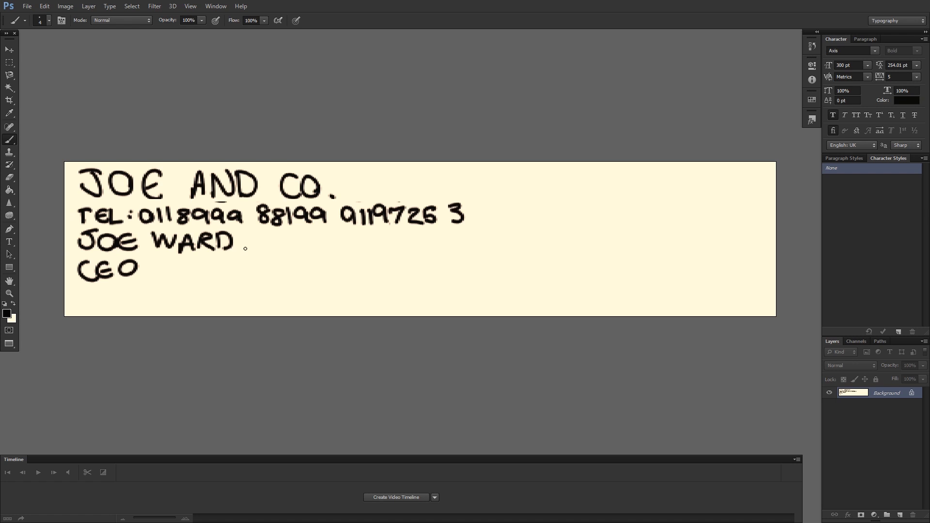
# Convert the locked background into a regular layer and add a new empty layer above it.
pyautogui.doubleClick(872, 393)
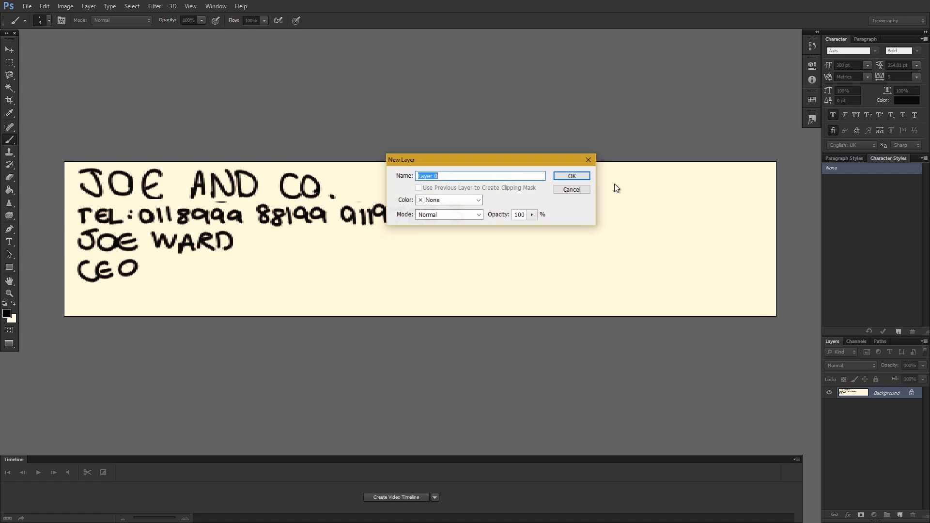
pyautogui.click(572, 176)
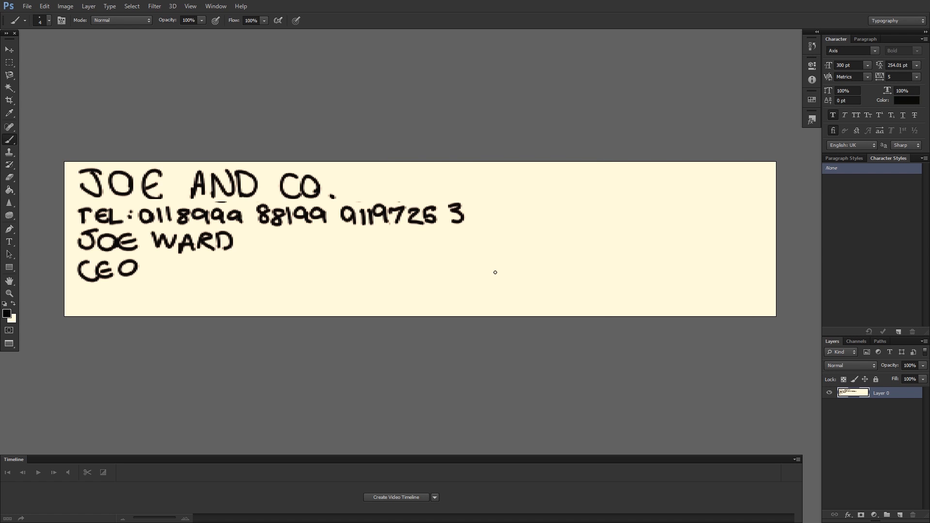
pyautogui.hotkey('ctrl', 'shift', 'n')
pyautogui.press('Return')
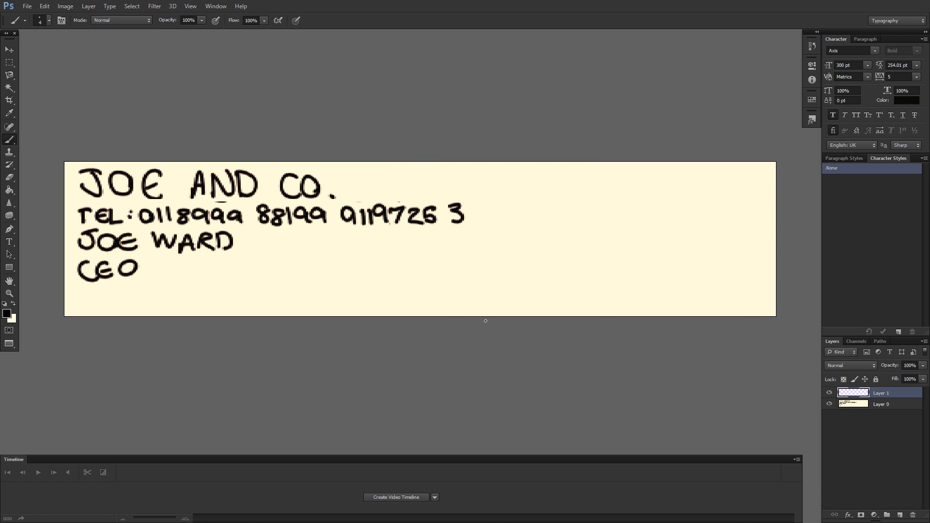
pyautogui.hotkey('ctrl', 'alt', 'z')
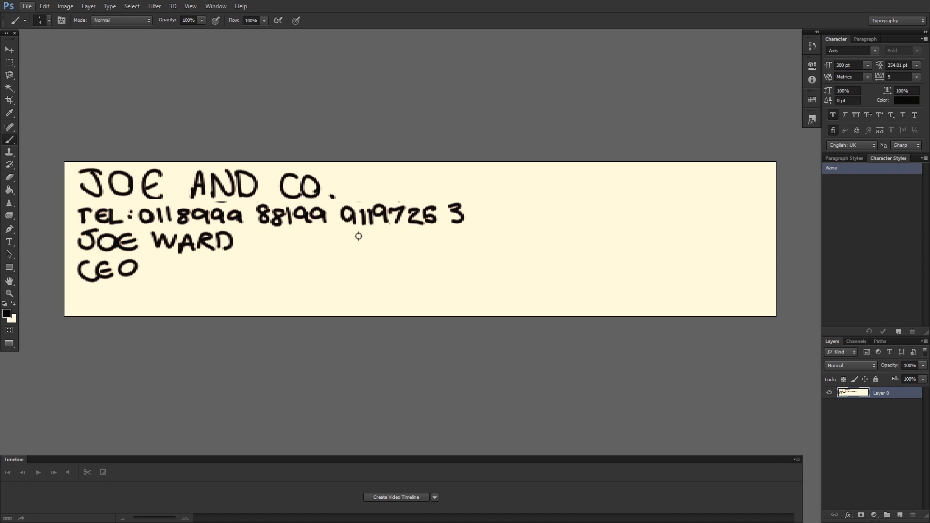
pyautogui.hotkey('ctrl', 'shift', 'z')
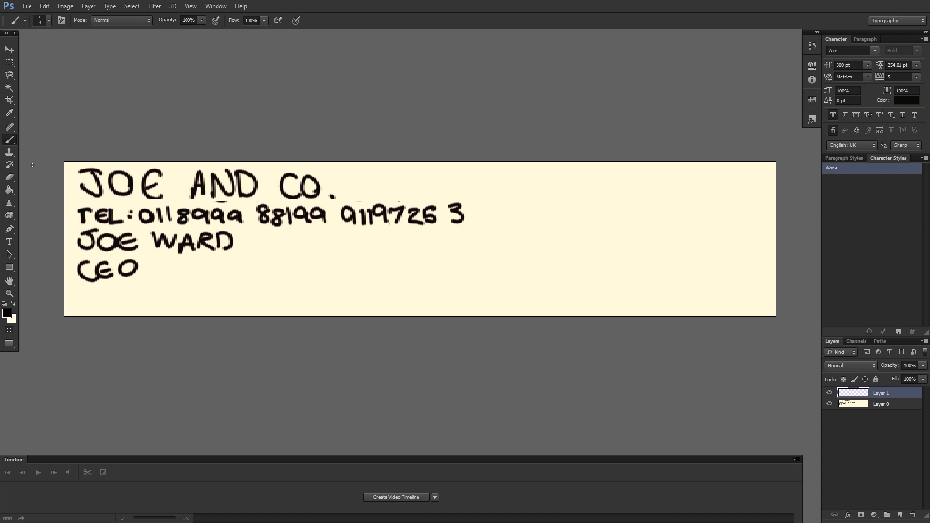
# Move the empty layer below the handwritten layer and close the Layer Style dialog.
pyautogui.click(871, 395)
pyautogui.moveTo(871, 394); pyautogui.dragTo(871, 408)
pyautogui.click(749, 131)
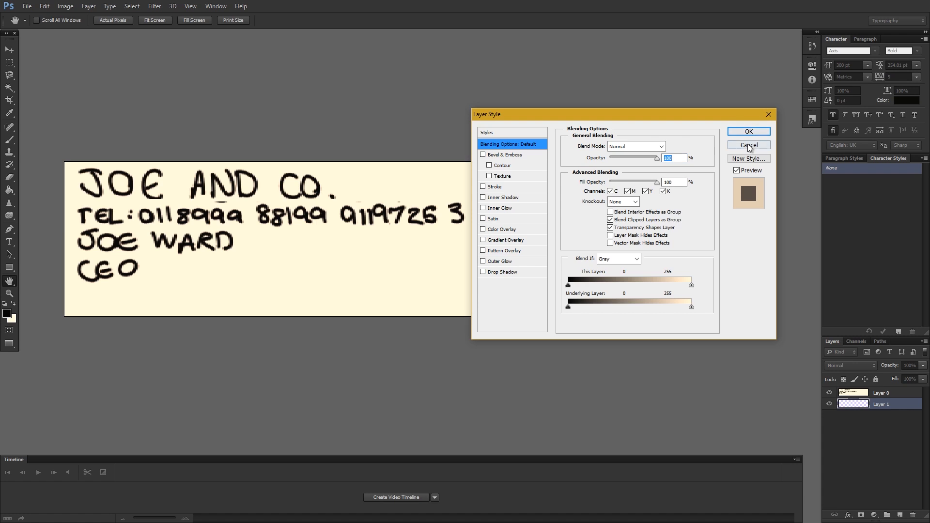
# Delete the cream background surrounding the handwritten lettering on Layer 0 with the Magic Wand, and clear the selection.
pyautogui.click(847, 398)
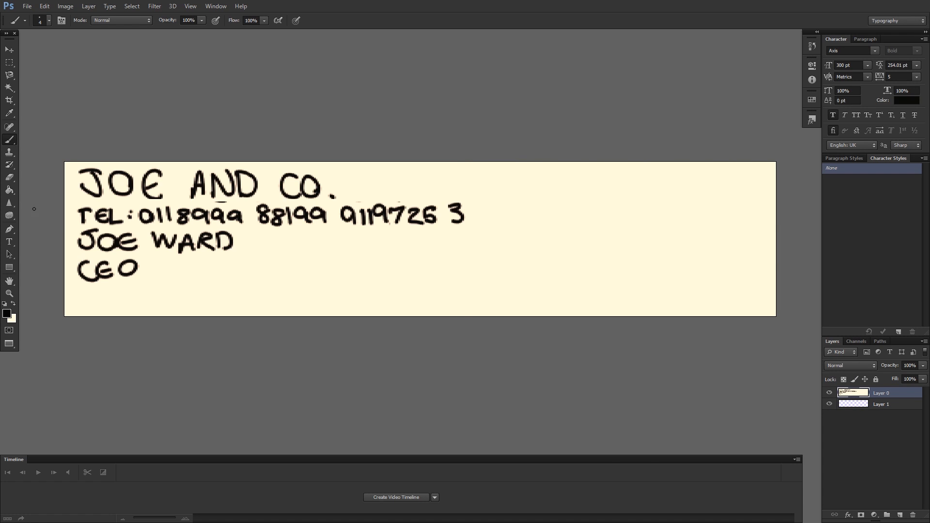
pyautogui.click(9, 87)
pyautogui.click(523, 264)
pyautogui.press('Delete')
pyautogui.hotkey('ctrl', 'd')
# Fill Layer 1 with the cream background colour and check it by toggling the layer's visibility.
pyautogui.click(912, 405)
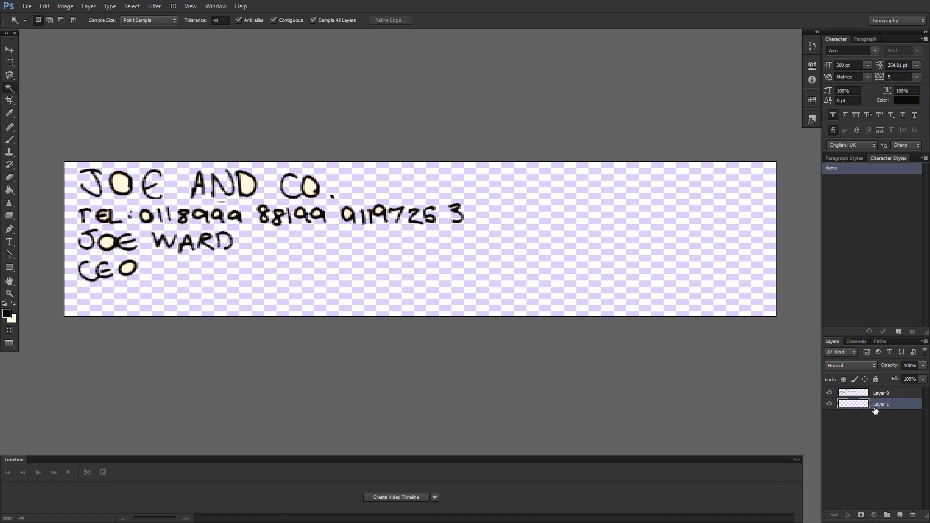
pyautogui.hotkey('alt', 'BackSpace')
pyautogui.hotkey('ctrl', 'BackSpace')
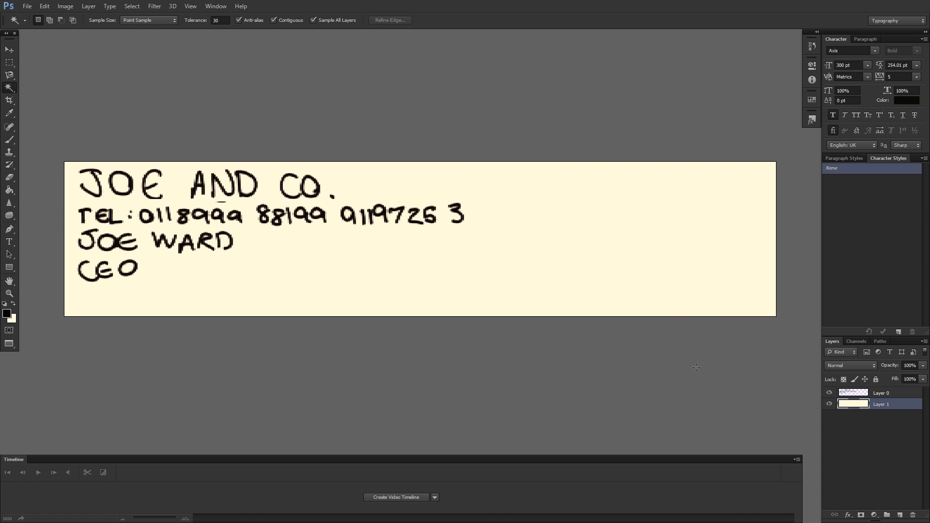
pyautogui.click(830, 405)
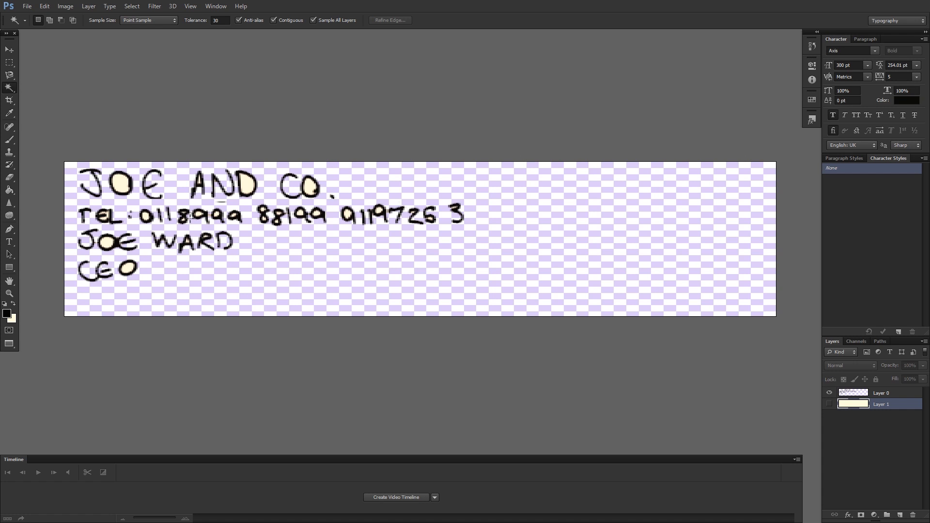
pyautogui.click(829, 404)
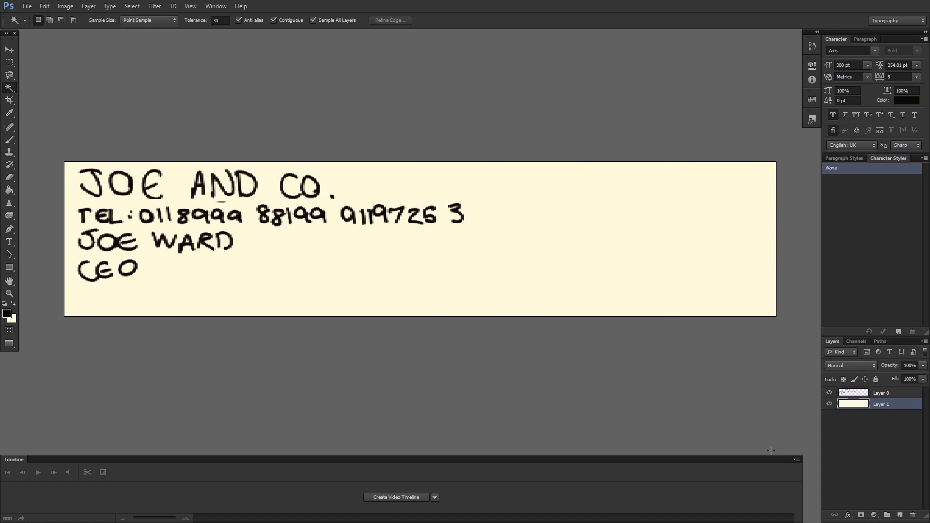
# Paint roughly parallel black diagonal lines sloping down to the right across the whole card on Layer 1 with the Brush.
pyautogui.click(9, 140)
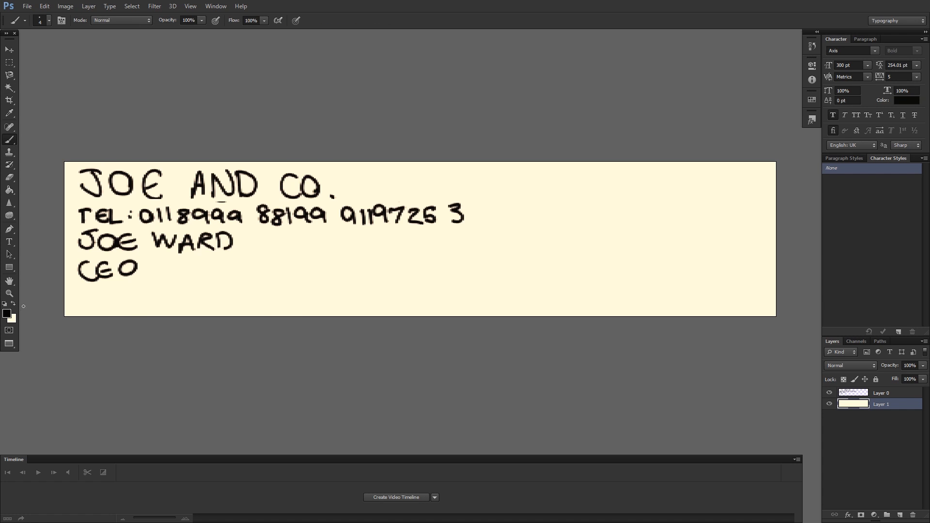
pyautogui.moveTo(57, 281); pyautogui.dragTo(179, 342)
pyautogui.moveTo(54, 255); pyautogui.dragTo(194, 319)
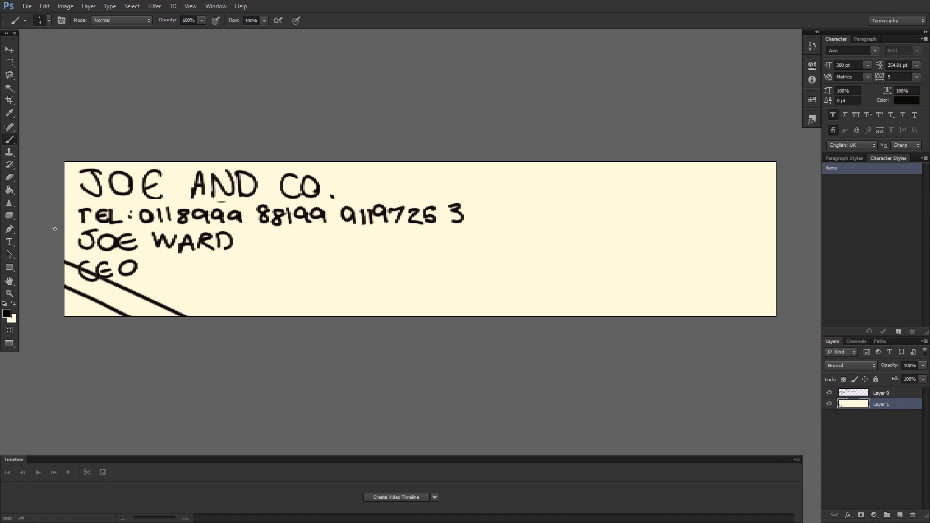
pyautogui.moveTo(54, 228); pyautogui.dragTo(257, 319)
pyautogui.moveTo(58, 199); pyautogui.dragTo(324, 321)
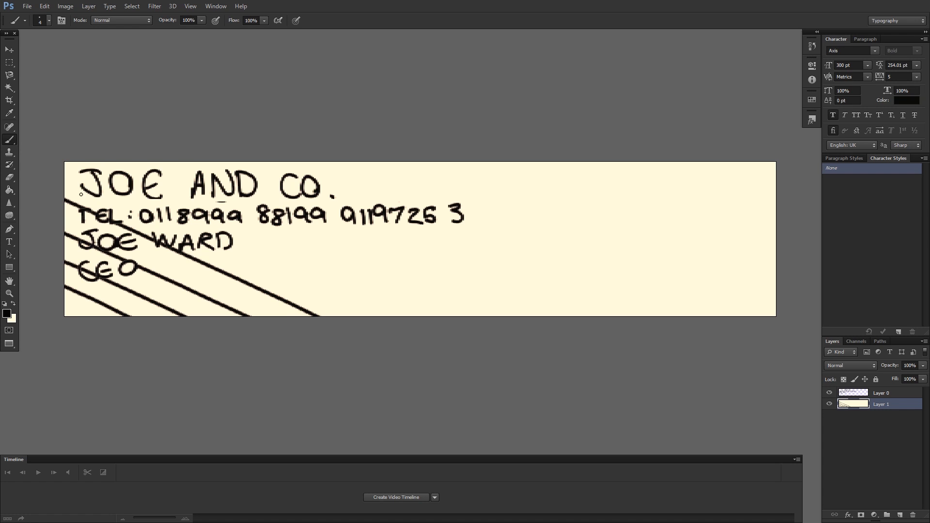
pyautogui.moveTo(59, 173); pyautogui.dragTo(371, 320)
pyautogui.moveTo(86, 162); pyautogui.dragTo(540, 361)
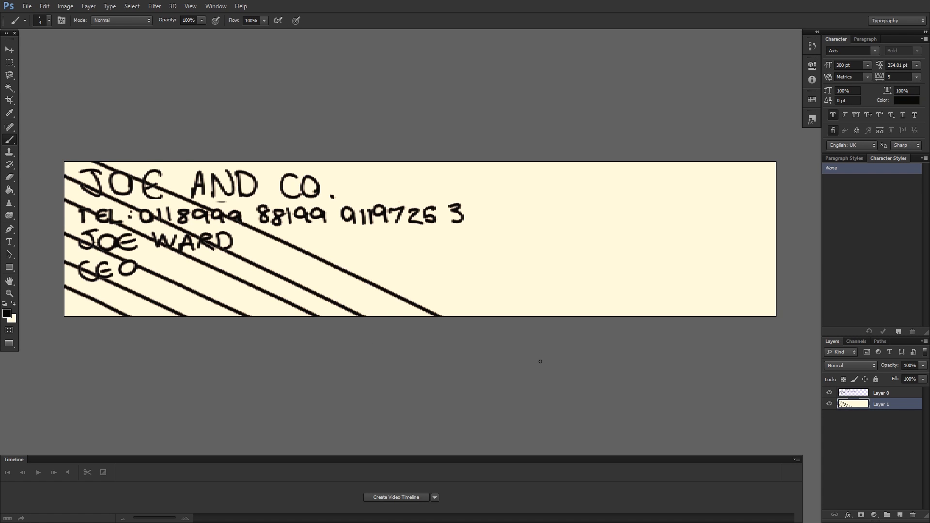
pyautogui.moveTo(152, 148); pyautogui.dragTo(662, 402)
pyautogui.moveTo(252, 154)
pyautogui.mouseDown()
pyautogui.moveTo(488, 266)
pyautogui.moveTo(673, 404)
pyautogui.mouseUp()
pyautogui.moveTo(418, 205); pyautogui.dragTo(659, 334)
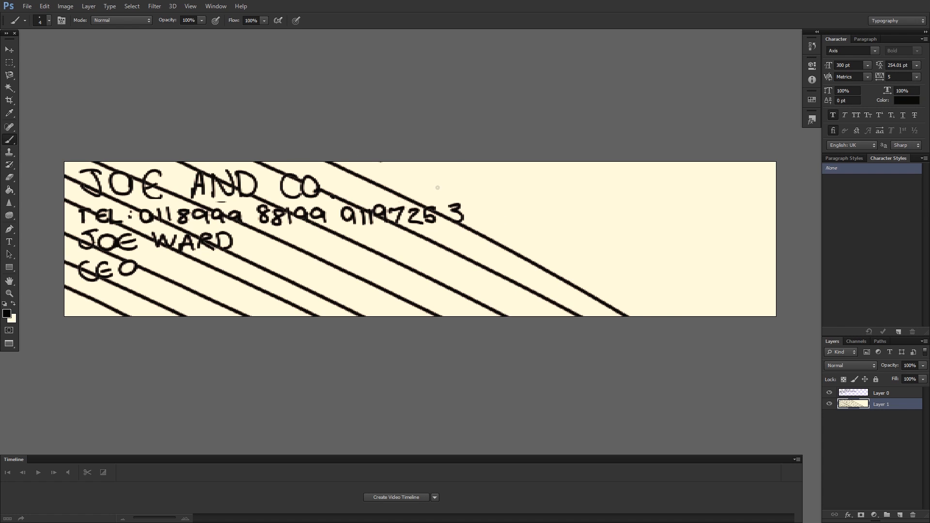
pyautogui.moveTo(438, 188); pyautogui.dragTo(683, 317)
pyautogui.moveTo(437, 154); pyautogui.dragTo(780, 318)
pyautogui.moveTo(501, 134); pyautogui.dragTo(734, 267)
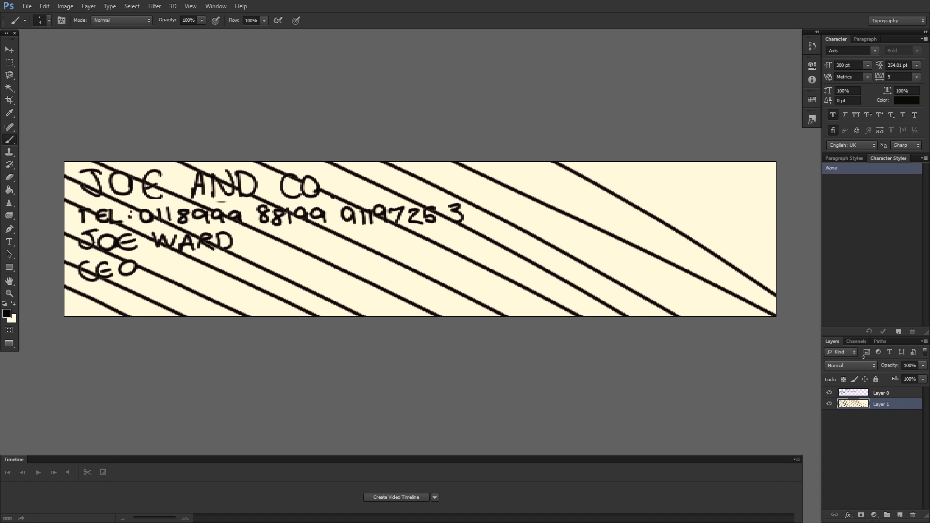
pyautogui.moveTo(581, 155); pyautogui.dragTo(794, 237)
pyautogui.moveTo(650, 139); pyautogui.dragTo(790, 240)
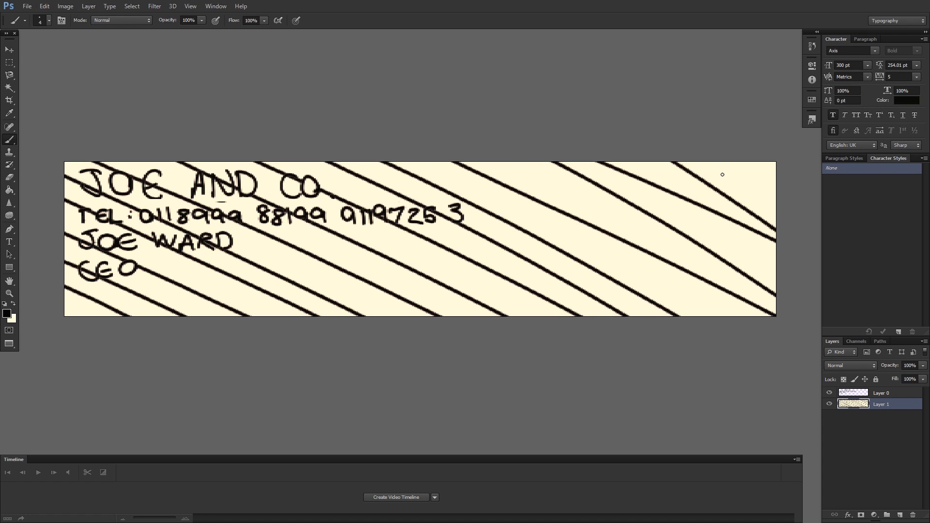
pyautogui.moveTo(724, 159); pyautogui.dragTo(789, 201)
# Hide Layer 0 and set the Paint Bucket to fill with the multicoloured pattern in Behind mode.
pyautogui.click(829, 393)
pyautogui.click(8, 190)
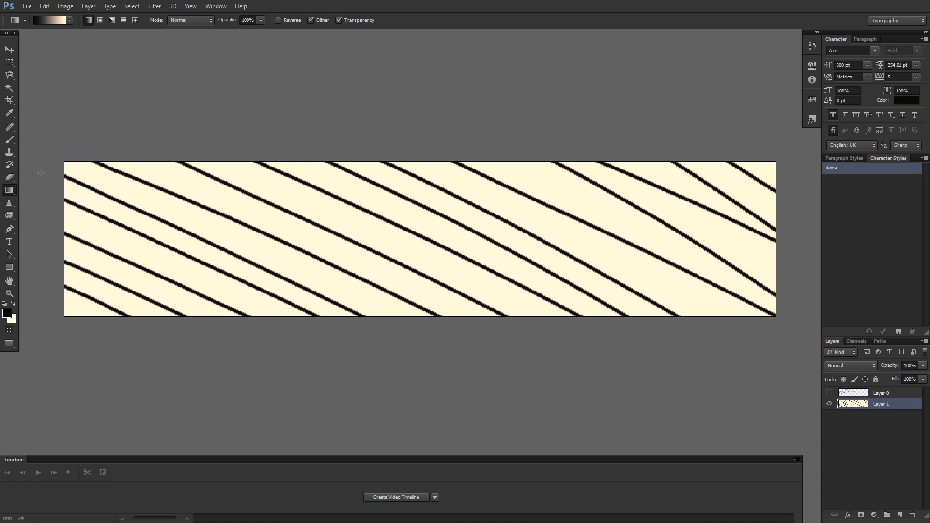
pyautogui.rightClick(10, 193)
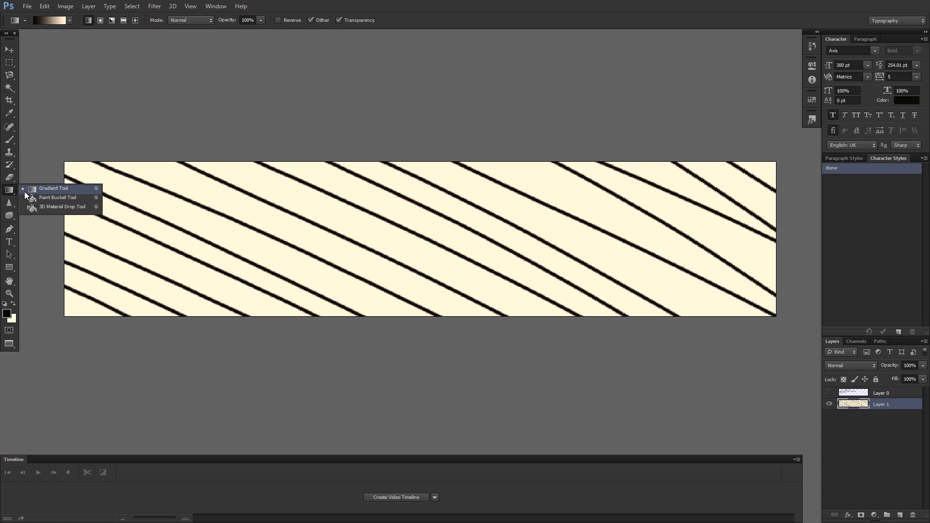
pyautogui.click(29, 198)
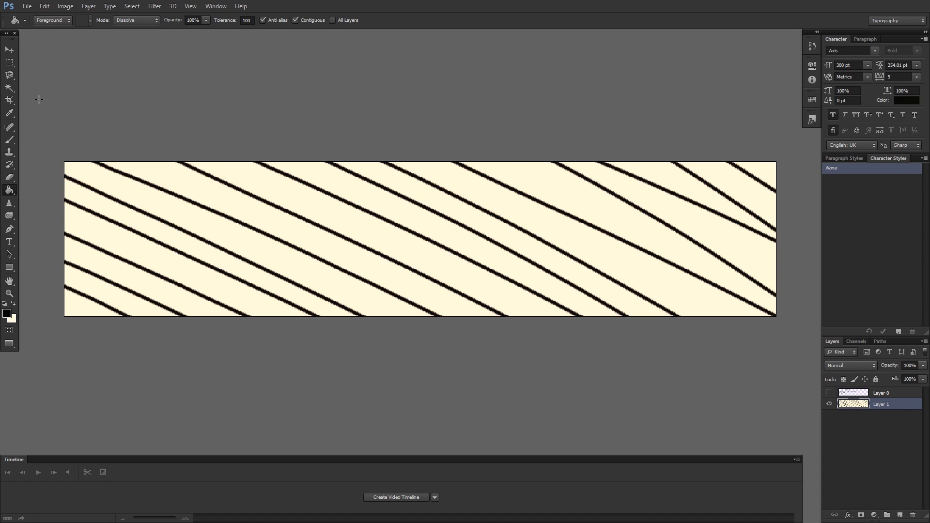
pyautogui.click(133, 21)
pyautogui.click(133, 47)
pyautogui.click(65, 38)
pyautogui.click(90, 22)
pyautogui.click(52, 42)
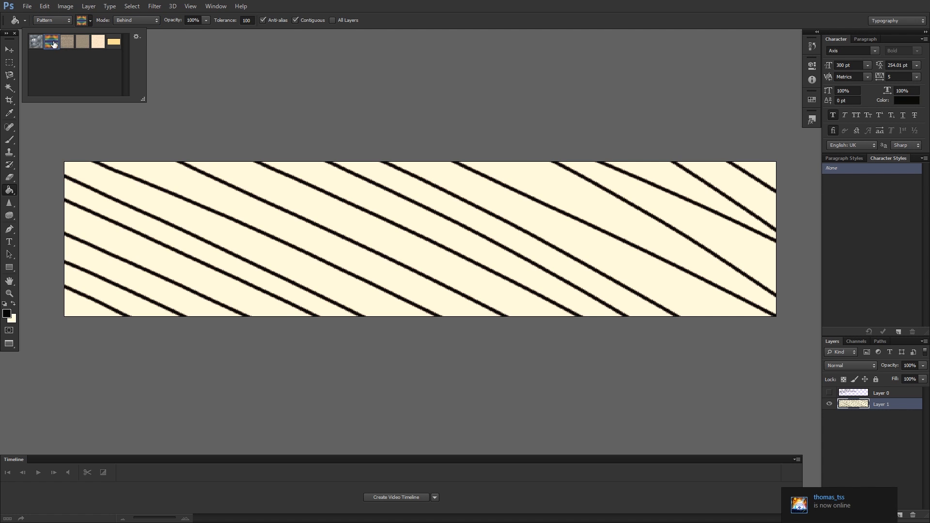
pyautogui.click(90, 23)
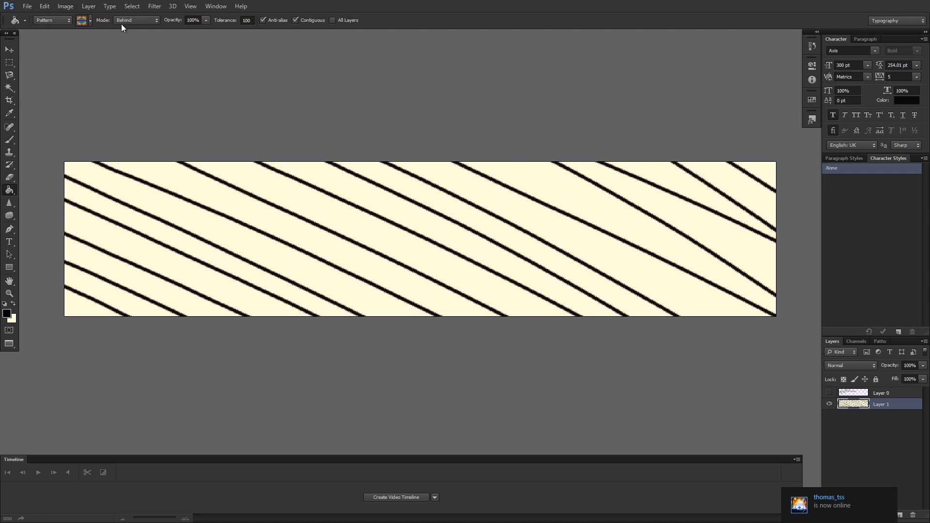
# Set the Paint Bucket's tolerance to 50 and turn off Anti-alias and Contiguous.
pyautogui.click(248, 21)
pyautogui.write('50')
pyautogui.press('Return')
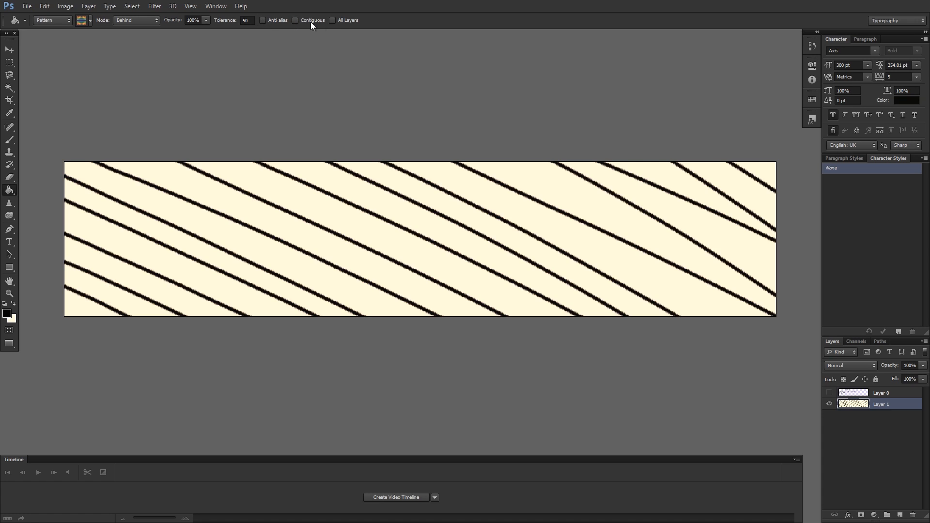
pyautogui.click(333, 21)
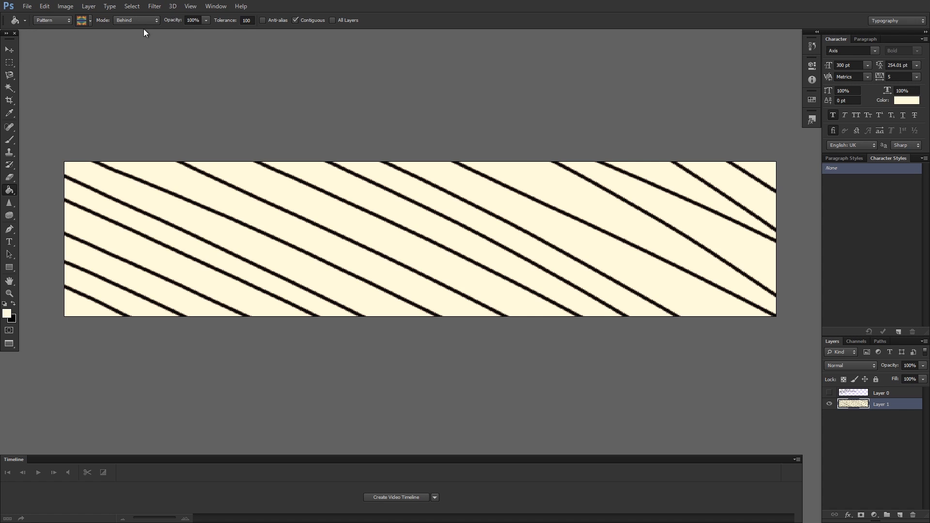
# Switch the Paint Bucket to Normal mode and fill pairs of diagonal stripes with the pattern, leaving single cream stripes between them.
pyautogui.click(141, 23)
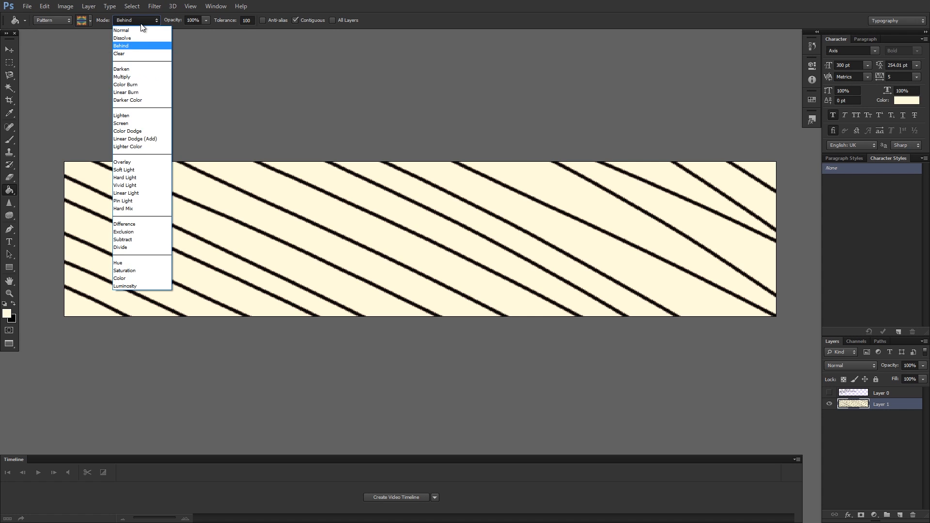
pyautogui.click(137, 29)
pyautogui.click(152, 180)
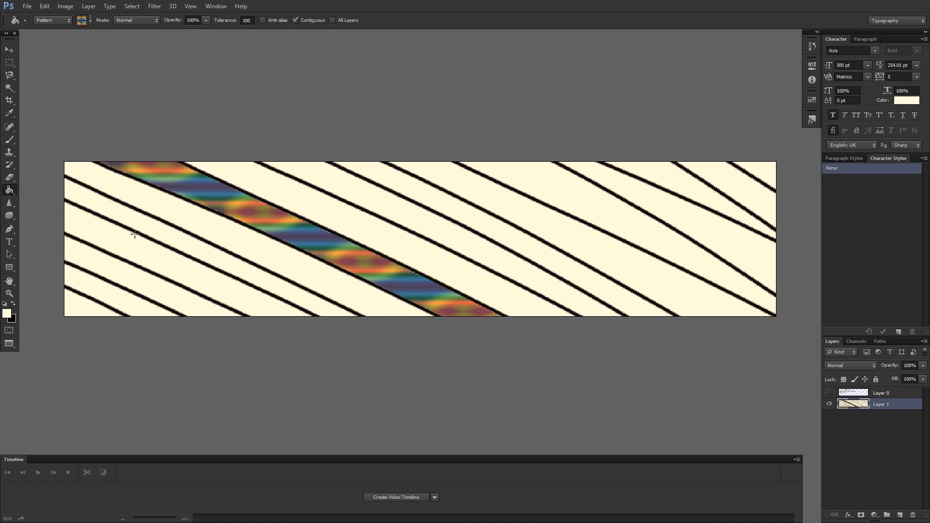
pyautogui.click(133, 214)
pyautogui.click(122, 253)
pyautogui.click(105, 290)
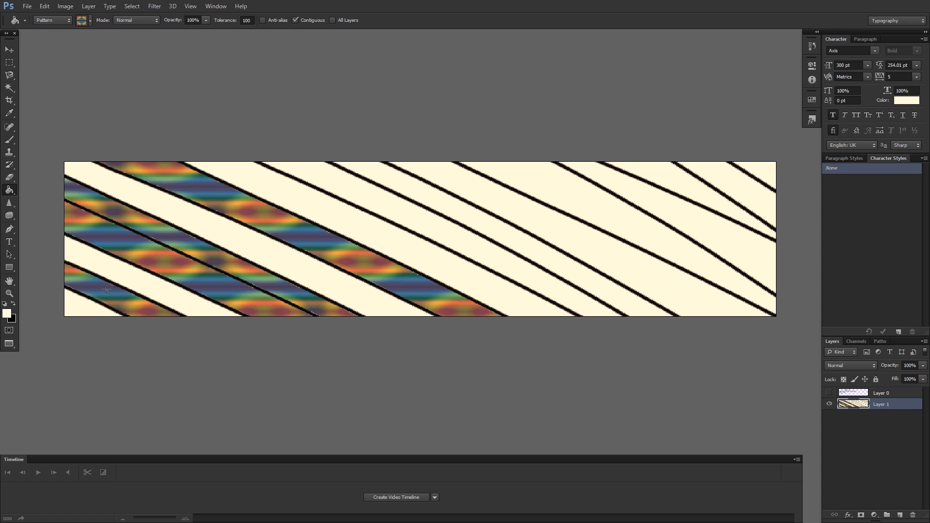
pyautogui.click(83, 312)
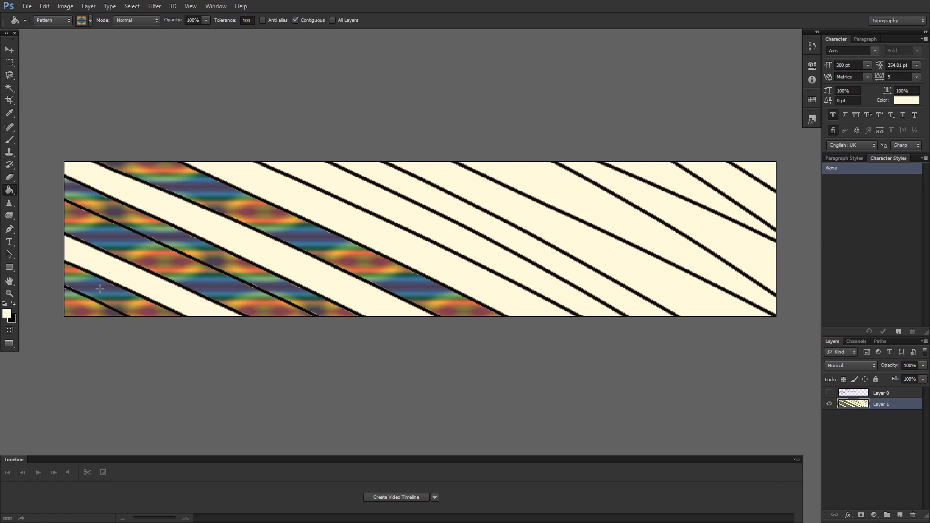
pyautogui.click(282, 199)
pyautogui.click(427, 195)
pyautogui.click(450, 173)
pyautogui.click(625, 187)
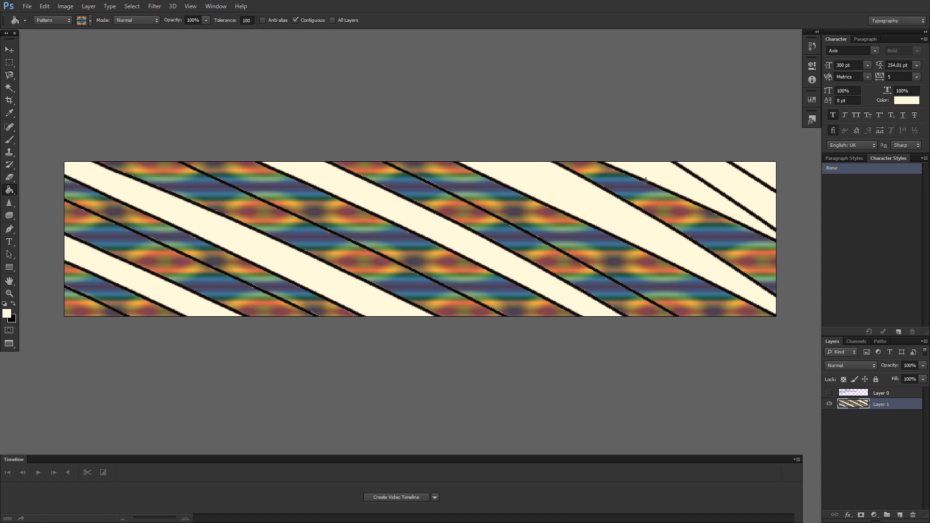
pyautogui.click(683, 181)
pyautogui.click(762, 167)
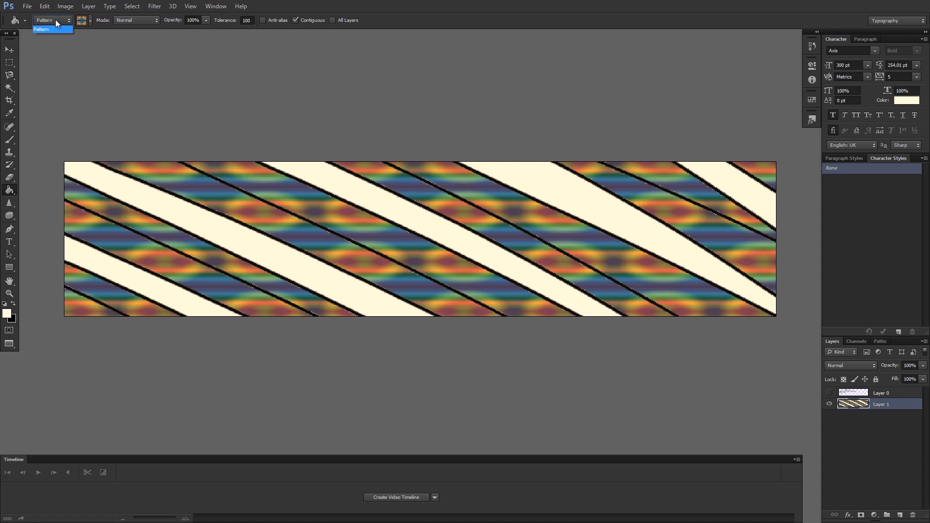
# Change the Paint Bucket's fill source to Foreground and choose a green foreground colour.
pyautogui.click(50, 28)
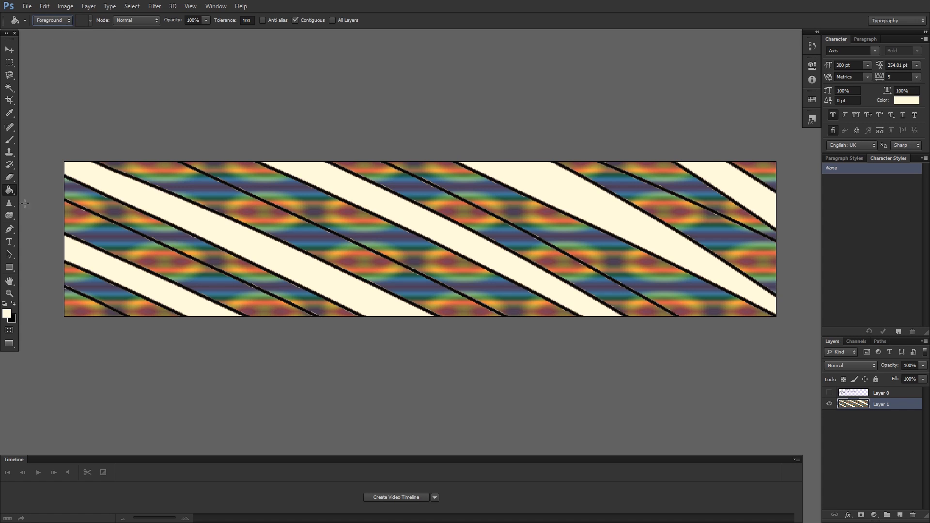
pyautogui.click(6, 313)
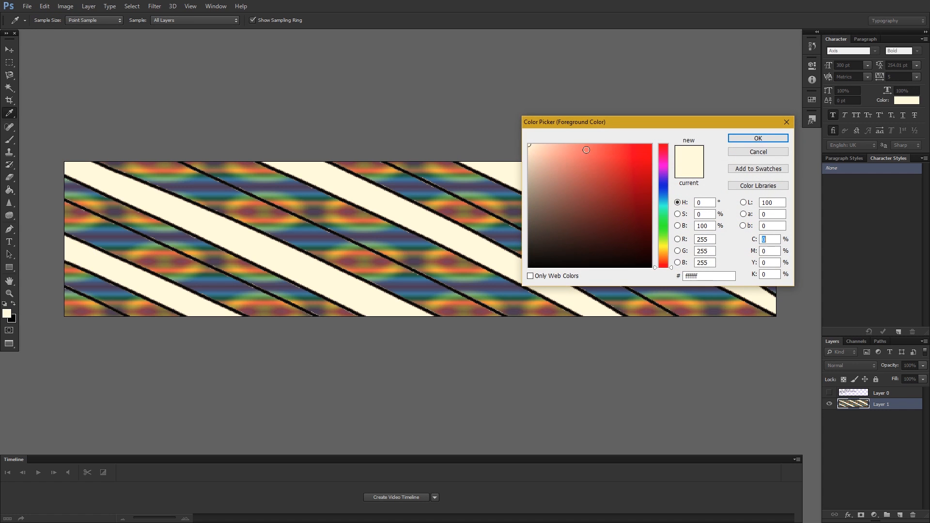
pyautogui.moveTo(662, 220); pyautogui.dragTo(665, 210)
pyautogui.click(619, 175)
pyautogui.click(758, 138)
# Fill all the remaining cream diagonal stripes on Layer 1 with the green foreground colour.
pyautogui.click(177, 296)
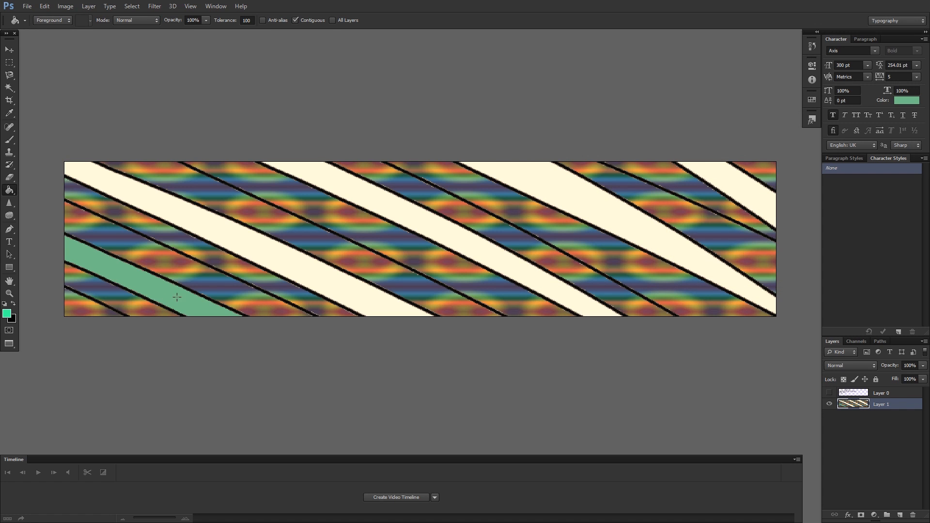
pyautogui.click(260, 251)
pyautogui.click(395, 214)
pyautogui.click(557, 187)
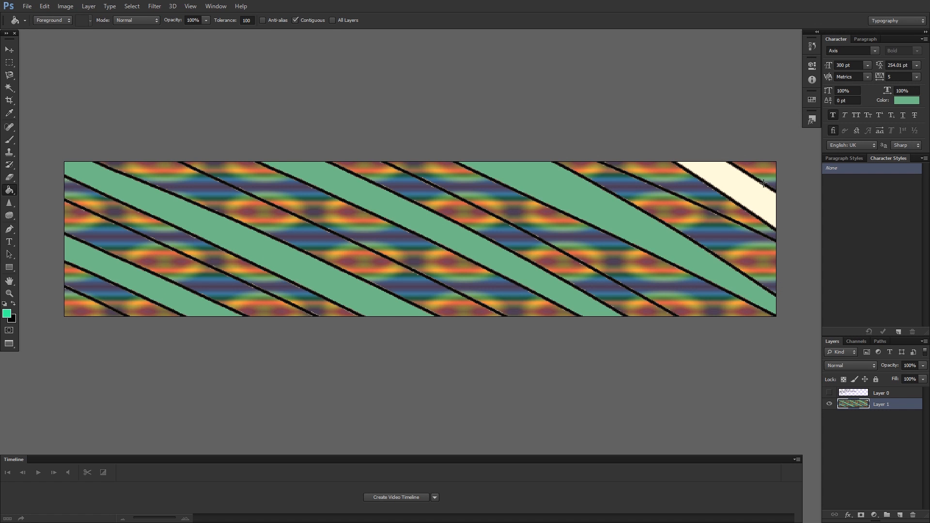
pyautogui.click(725, 171)
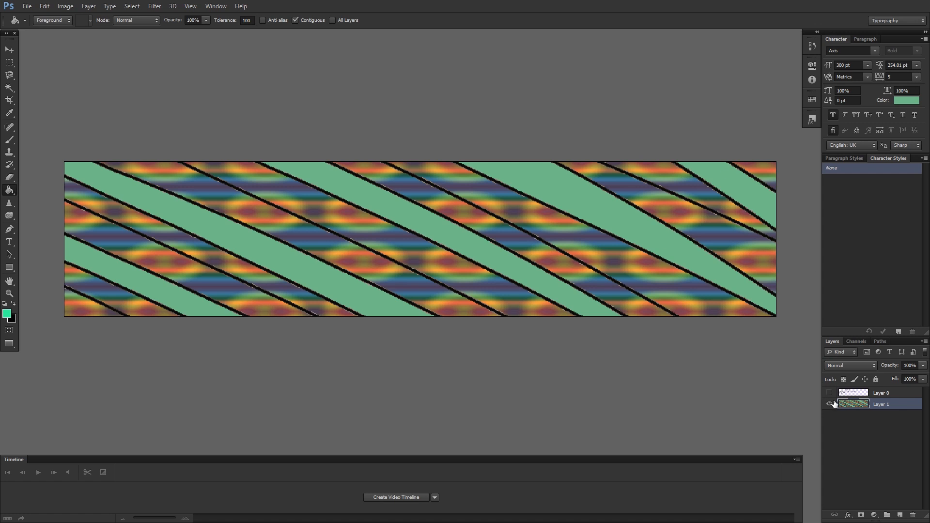
# Show the handwritten lettering on Layer 0 and add a Bevel & Emboss effect to it.
pyautogui.click(829, 393)
pyautogui.doubleClick(892, 393)
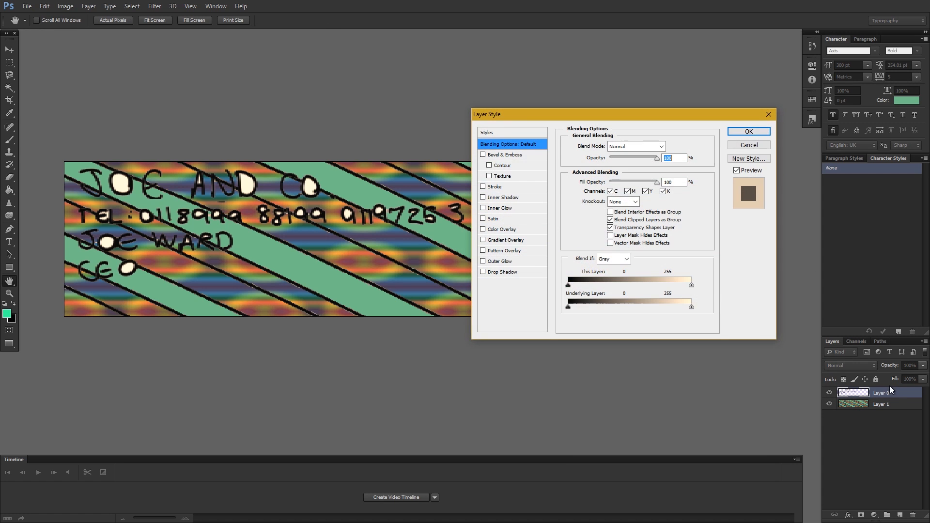
pyautogui.click(499, 156)
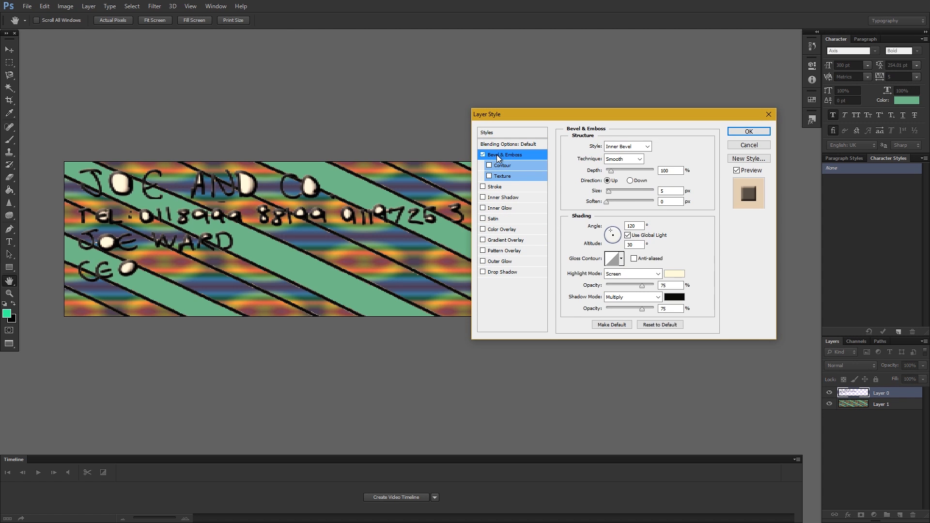
# Set the bevel's style to Emboss and technique to Chisel Hard, and increase its depth.
pyautogui.click(629, 147)
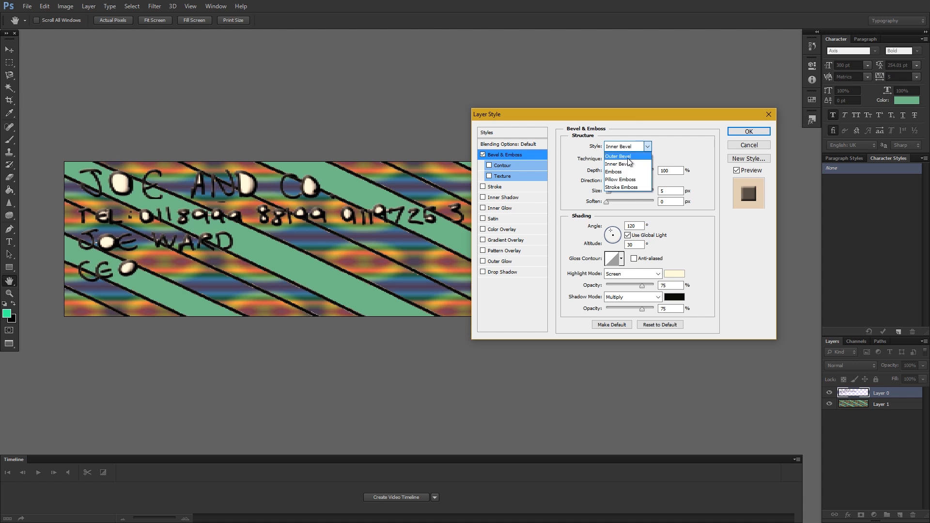
pyautogui.click(613, 172)
pyautogui.click(630, 159)
pyautogui.click(609, 176)
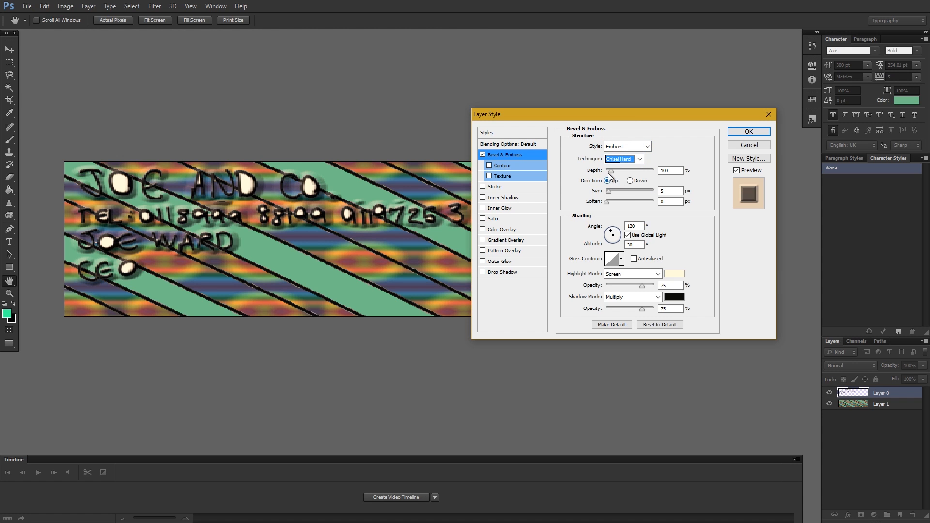
pyautogui.moveTo(610, 171); pyautogui.dragTo(621, 172)
pyautogui.click(621, 172)
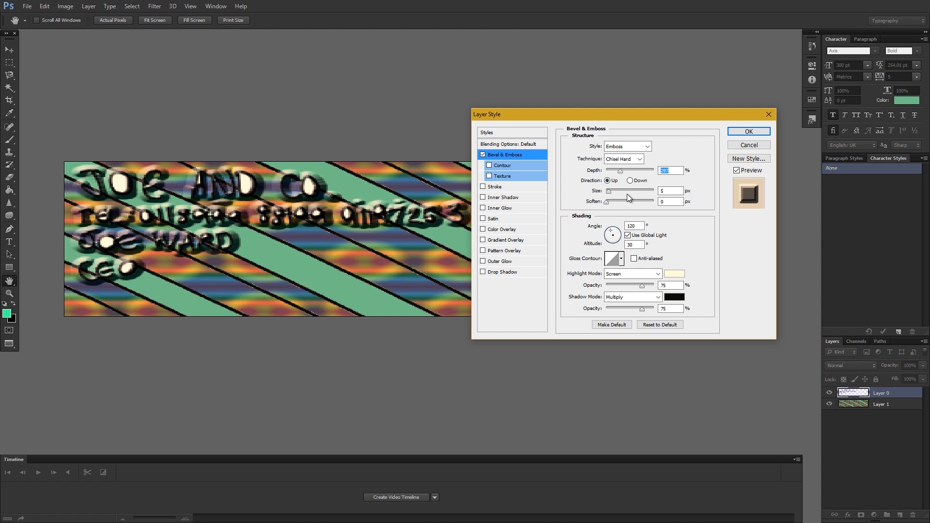
# Set the bevel's direction to Down, its size to 4 px, and turn off Use Global Light.
pyautogui.click(630, 180)
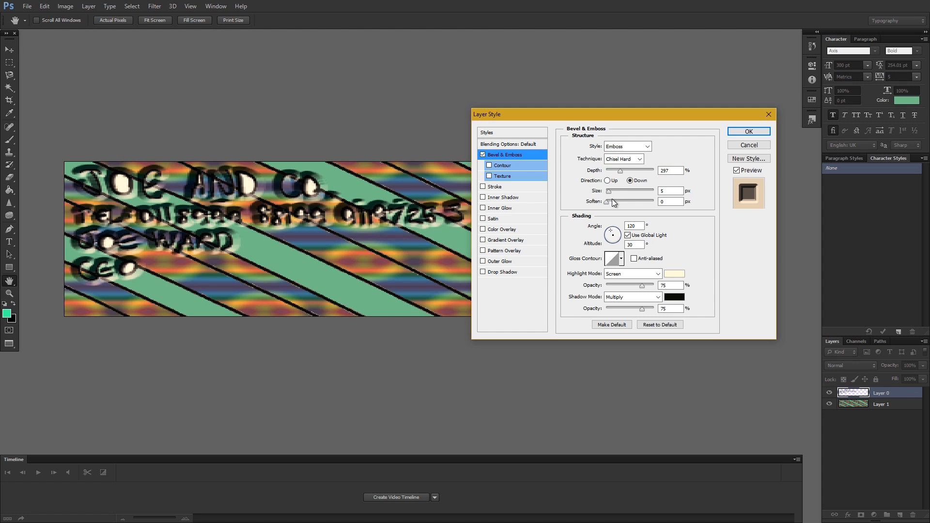
pyautogui.moveTo(608, 191)
pyautogui.mouseDown()
pyautogui.moveTo(627, 192)
pyautogui.moveTo(607, 190)
pyautogui.moveTo(612, 201)
pyautogui.moveTo(634, 202)
pyautogui.moveTo(605, 206)
pyautogui.moveTo(612, 246)
pyautogui.moveTo(610, 233)
pyautogui.mouseUp()
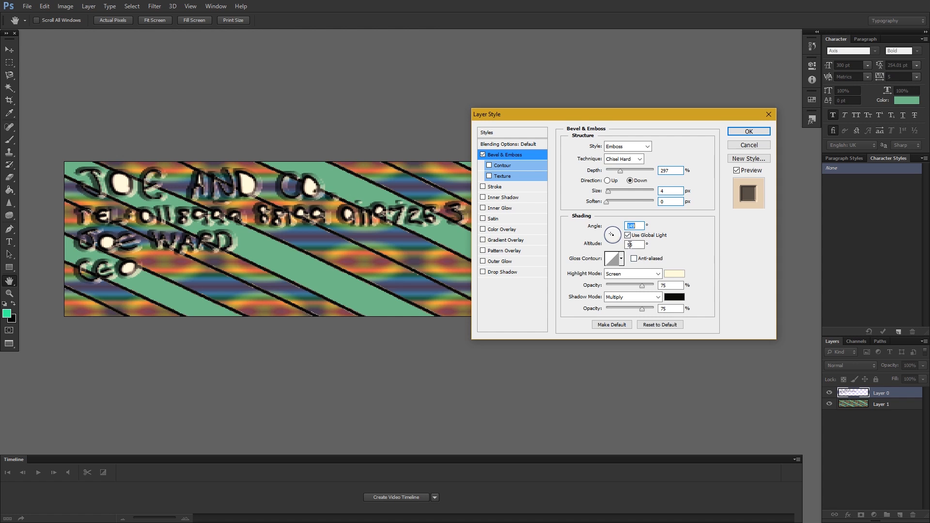
pyautogui.click(629, 236)
pyautogui.click(628, 236)
pyautogui.click(629, 237)
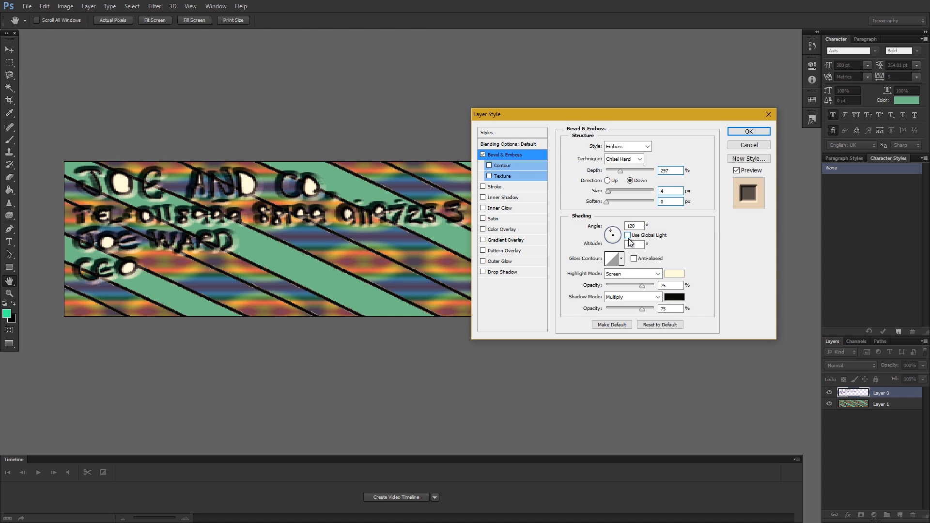
# Choose a stepped gloss contour for the bevel's shading and leave the shadow mode on Multiply.
pyautogui.click(621, 258)
pyautogui.click(629, 296)
pyautogui.click(629, 282)
pyautogui.doubleClick(628, 293)
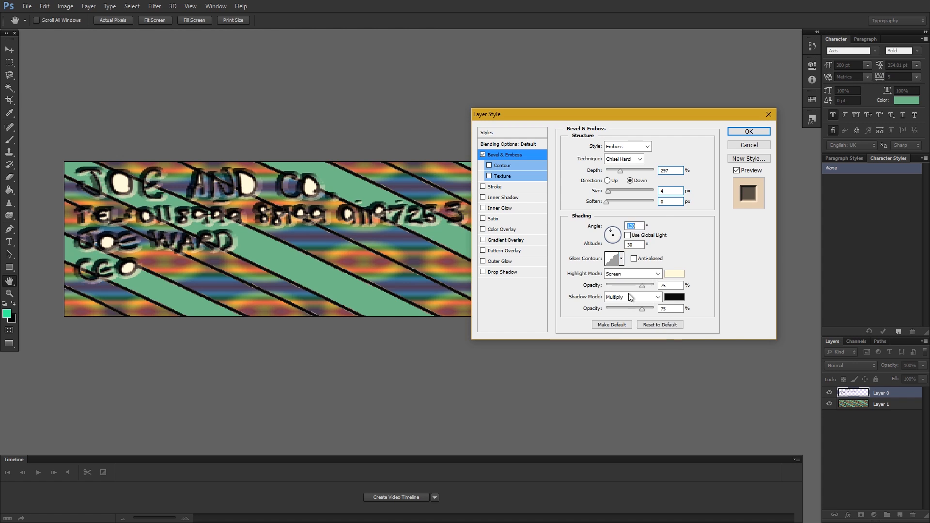
pyautogui.click(628, 297)
pyautogui.click(658, 297)
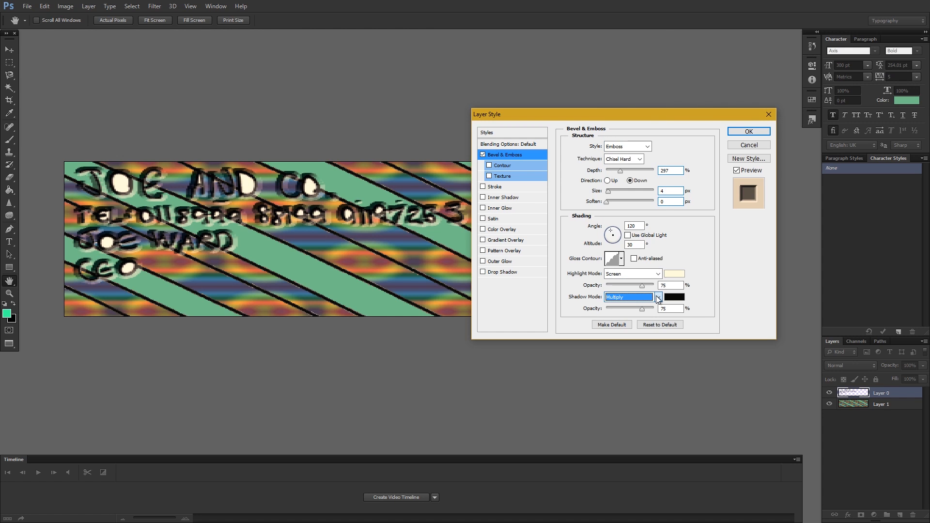
# Set the bevel's highlight to Darken mode with a bright blue colour at 100% opacity.
pyautogui.click(647, 275)
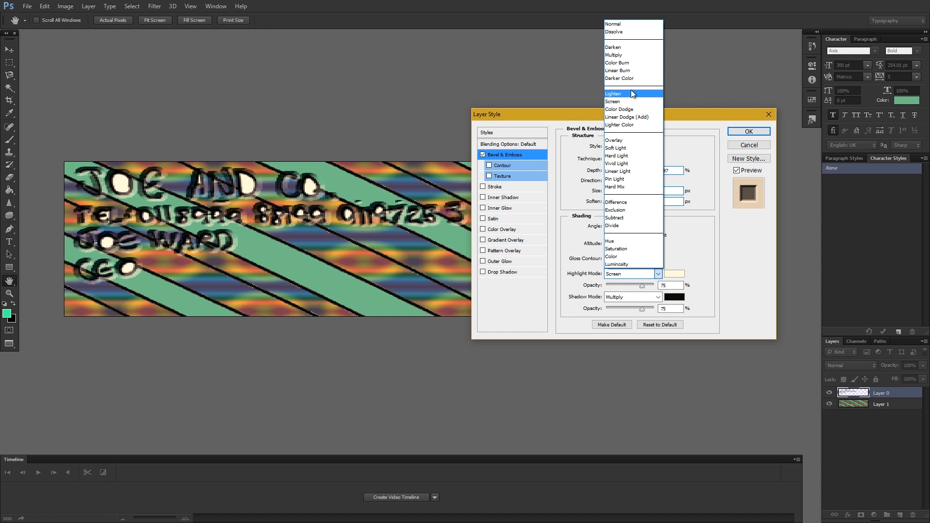
pyautogui.click(617, 54)
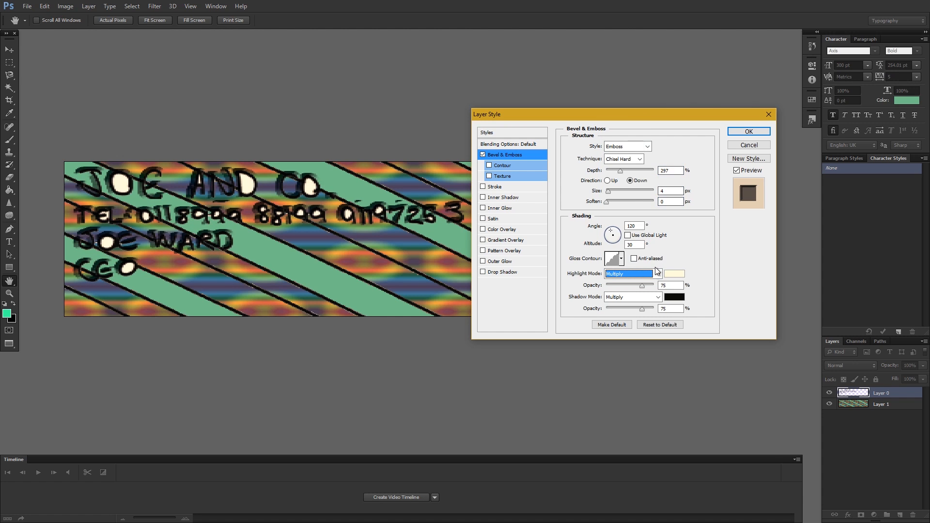
pyautogui.click(657, 273)
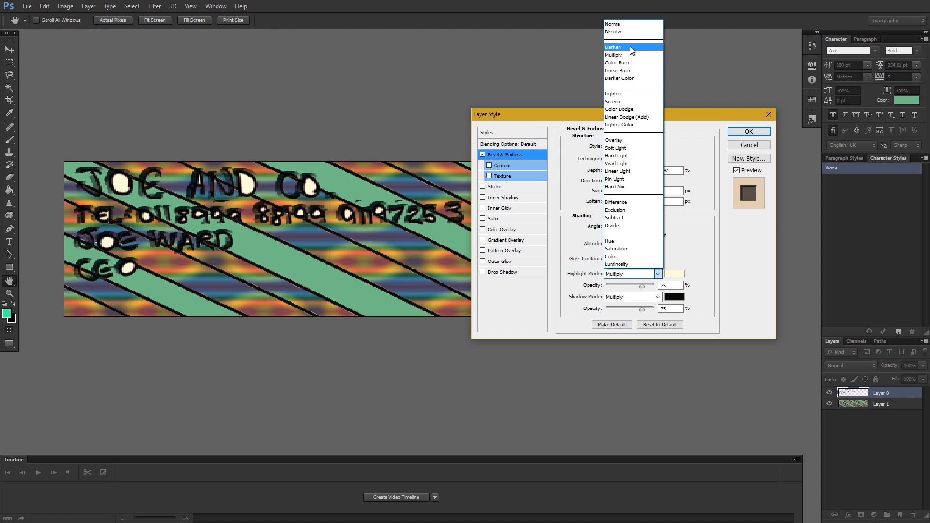
pyautogui.click(631, 46)
pyautogui.click(673, 273)
pyautogui.click(663, 196)
pyautogui.click(632, 154)
pyautogui.click(751, 138)
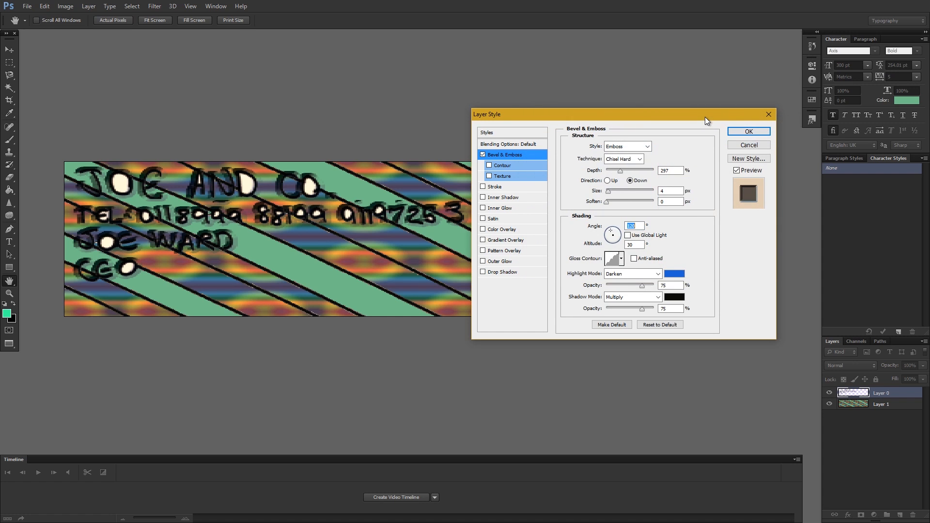
pyautogui.moveTo(642, 285); pyautogui.dragTo(654, 285)
# Set the bevel's shadow to Normal mode with the pale green colour cdffdc at 100% opacity.
pyautogui.click(658, 298)
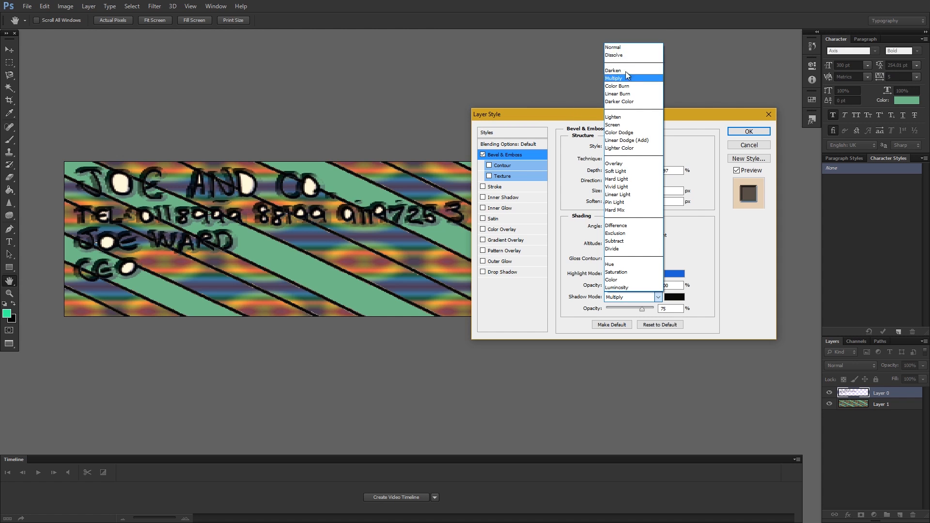
pyautogui.click(621, 48)
pyautogui.click(670, 287)
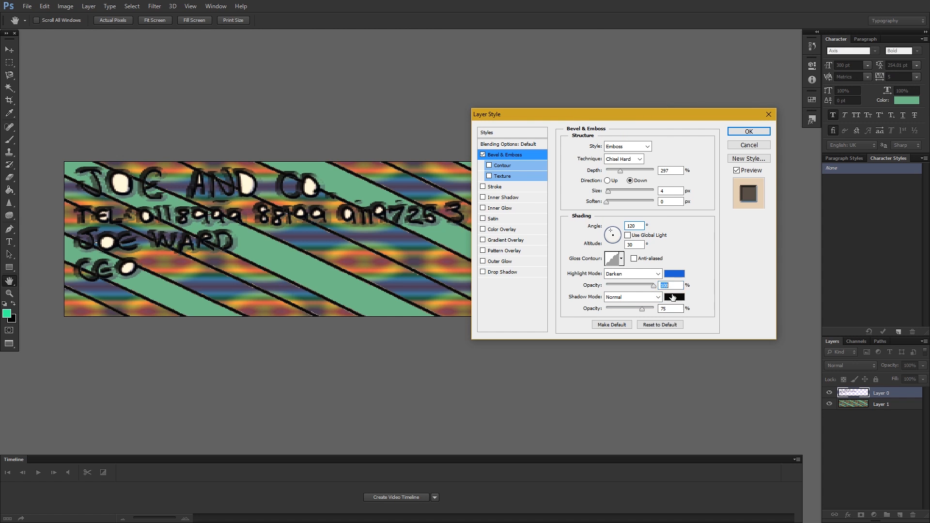
pyautogui.click(677, 297)
pyautogui.click(662, 220)
pyautogui.click(591, 158)
pyautogui.moveTo(591, 159); pyautogui.dragTo(556, 144)
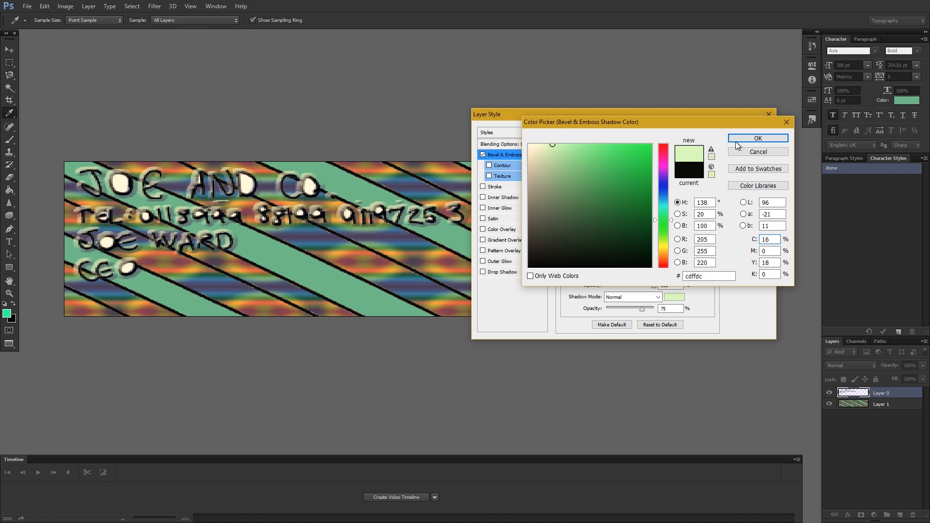
pyautogui.click(758, 139)
pyautogui.moveTo(642, 308); pyautogui.dragTo(648, 308)
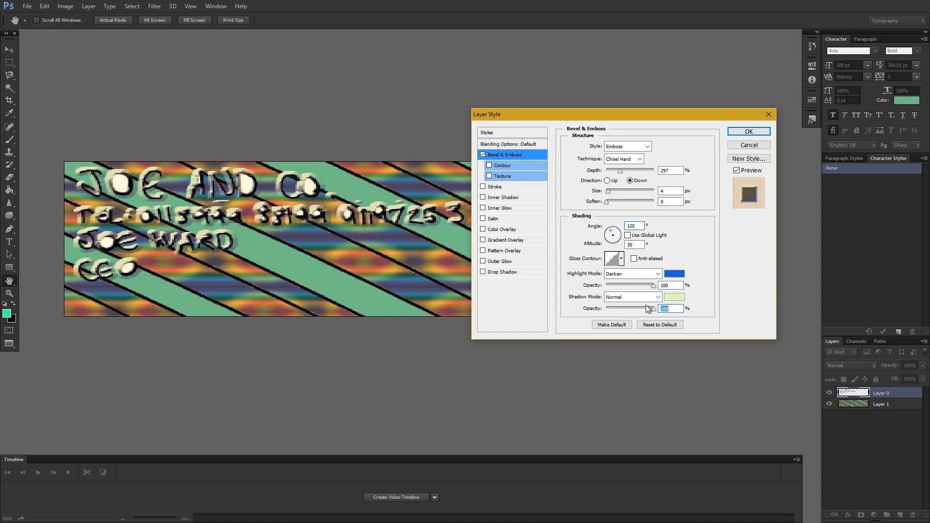
# Enable the bevel's Contour and Texture, using the horizontally grained brown pattern at 19% scale with a strongly negative depth.
pyautogui.click(490, 165)
pyautogui.click(490, 176)
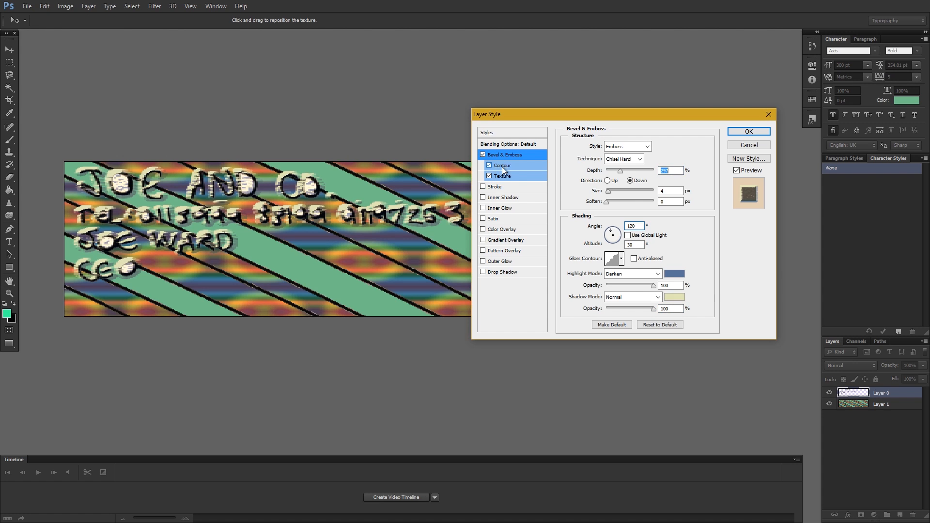
pyautogui.click(502, 177)
pyautogui.click(618, 158)
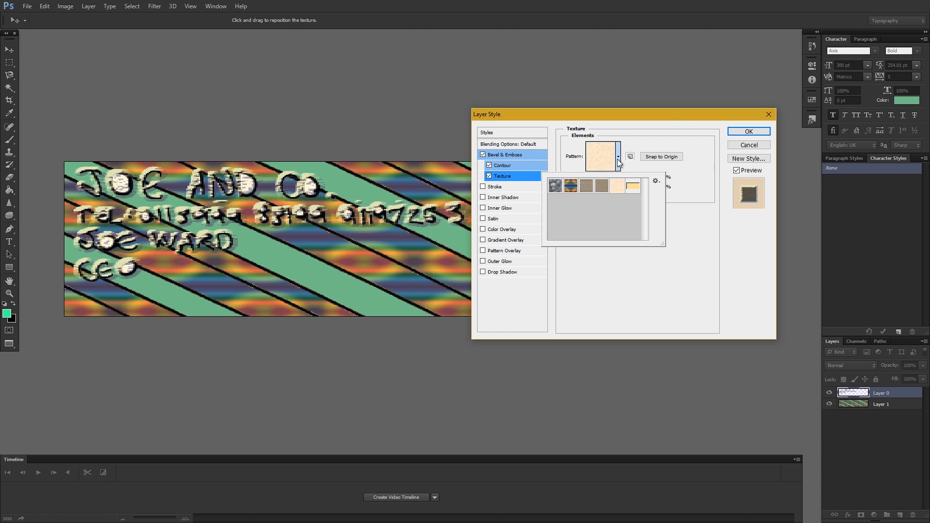
pyautogui.click(629, 188)
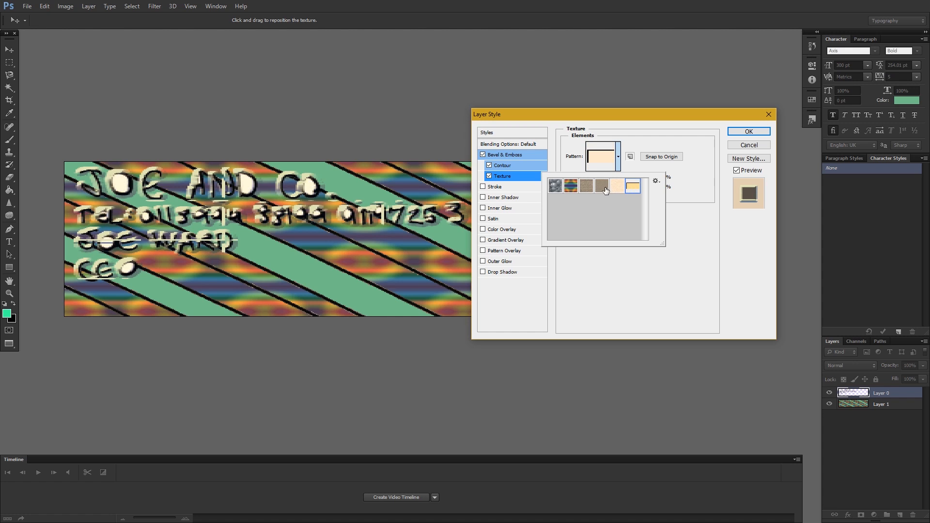
pyautogui.click(591, 189)
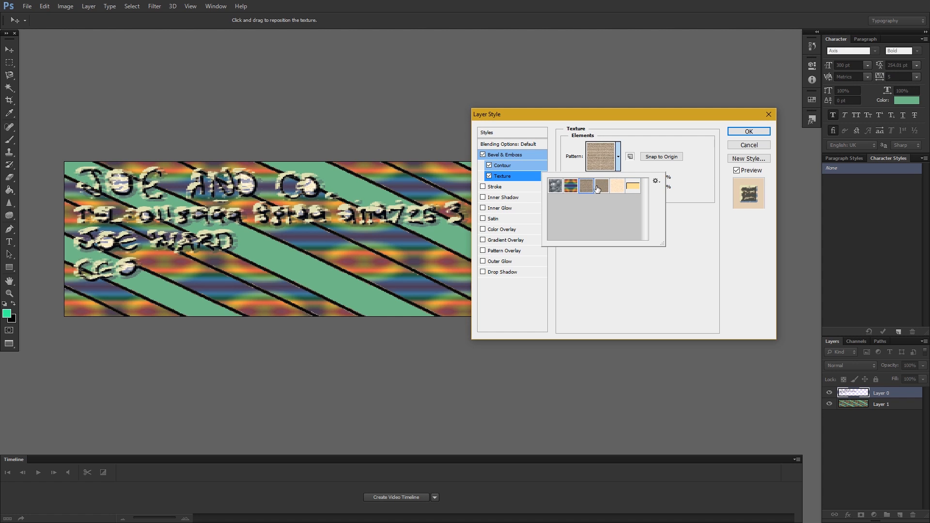
pyautogui.click(617, 158)
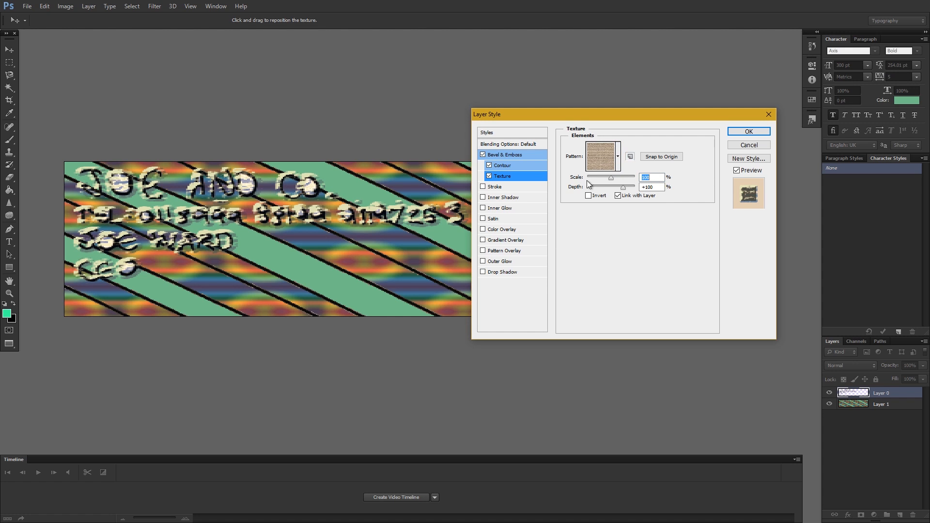
pyautogui.moveTo(610, 177); pyautogui.dragTo(588, 184)
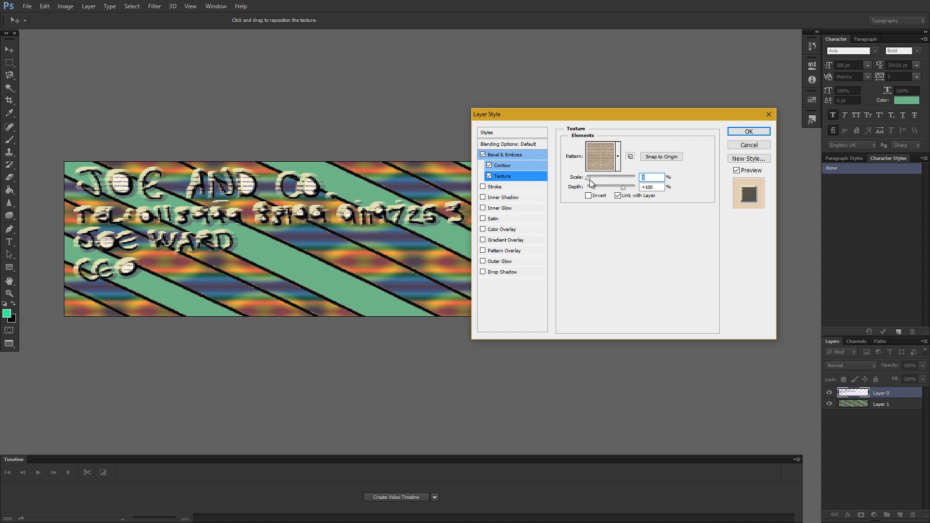
pyautogui.moveTo(589, 180)
pyautogui.mouseDown()
pyautogui.moveTo(616, 191)
pyautogui.moveTo(597, 193)
pyautogui.mouseUp()
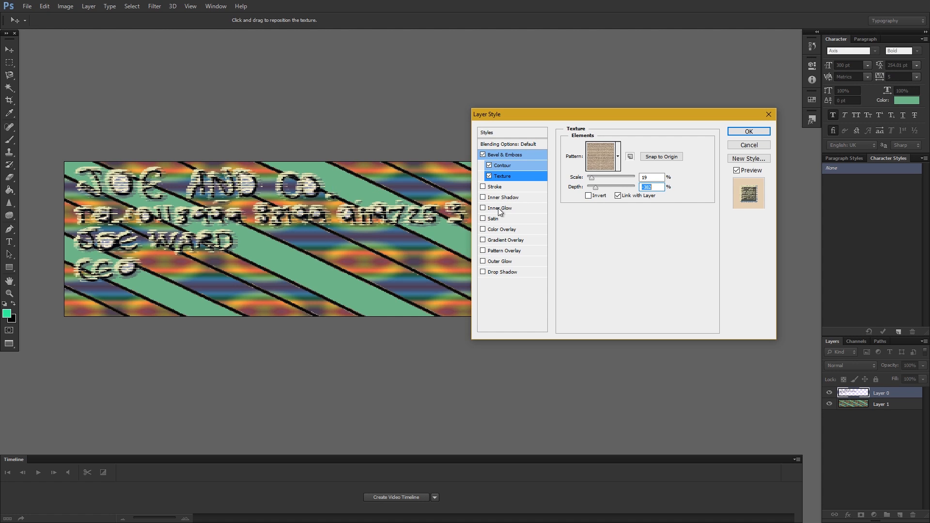
# Add a Satin effect in Normal mode at 100% opacity, with a 73 px distance and the minimum size.
pyautogui.click(493, 219)
pyautogui.click(630, 147)
pyautogui.click(620, 155)
pyautogui.moveTo(626, 159); pyautogui.dragTo(605, 202)
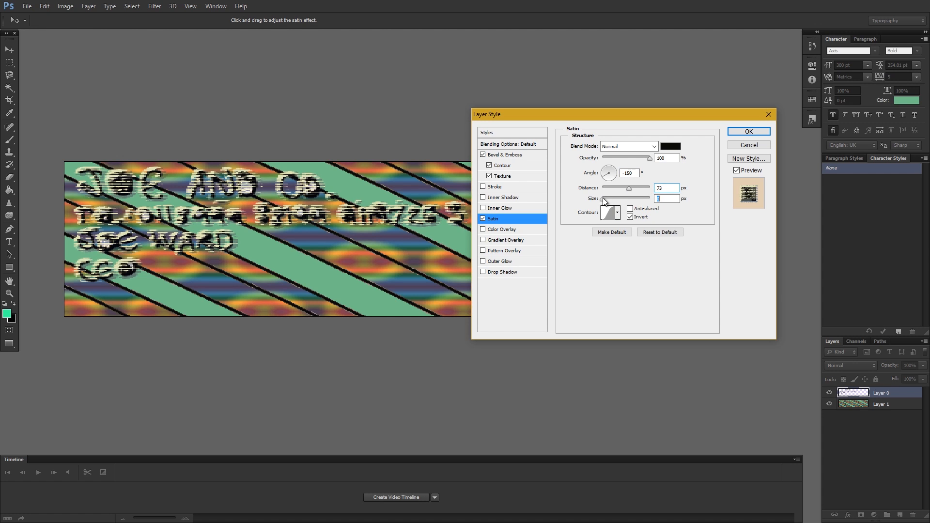
# Change the Satin effect's colour to the hot pink ff006c.
pyautogui.click(670, 146)
pyautogui.moveTo(661, 180)
pyautogui.mouseDown()
pyautogui.moveTo(661, 187)
pyautogui.moveTo(663, 171)
pyautogui.mouseUp()
pyautogui.moveTo(665, 158); pyautogui.dragTo(662, 153)
pyautogui.click(651, 145)
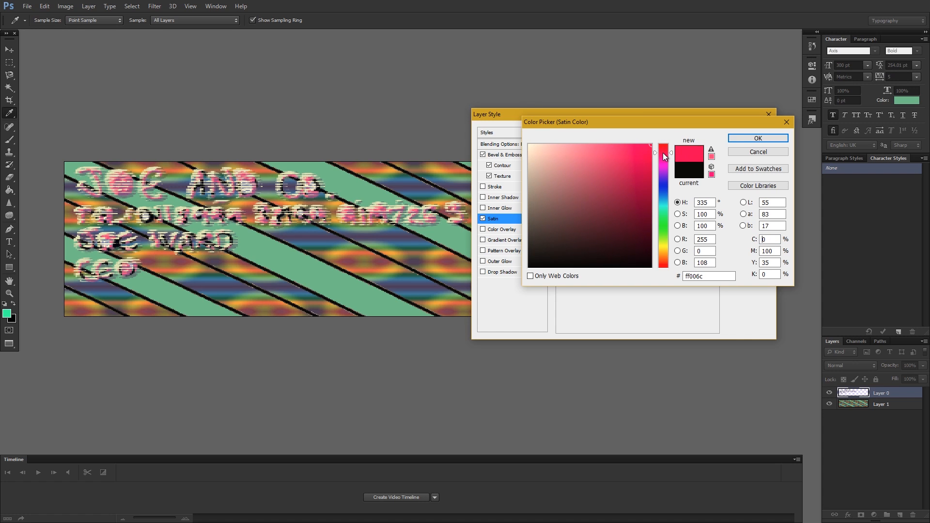
pyautogui.click(742, 139)
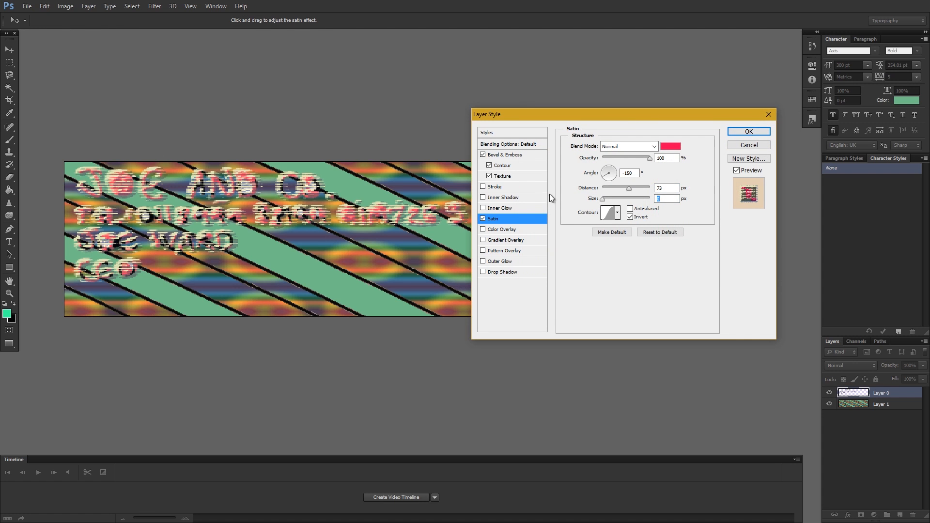
# Add an Outer Glow effect to the lettering and give it the bright green colour 00ff19.
pyautogui.click(484, 261)
pyautogui.click(509, 261)
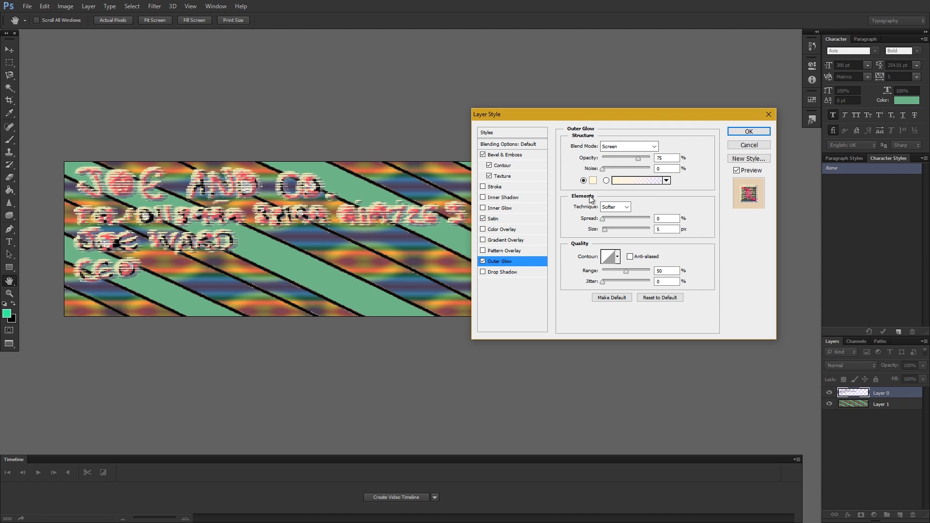
pyautogui.click(592, 180)
pyautogui.moveTo(658, 167); pyautogui.dragTo(671, 148)
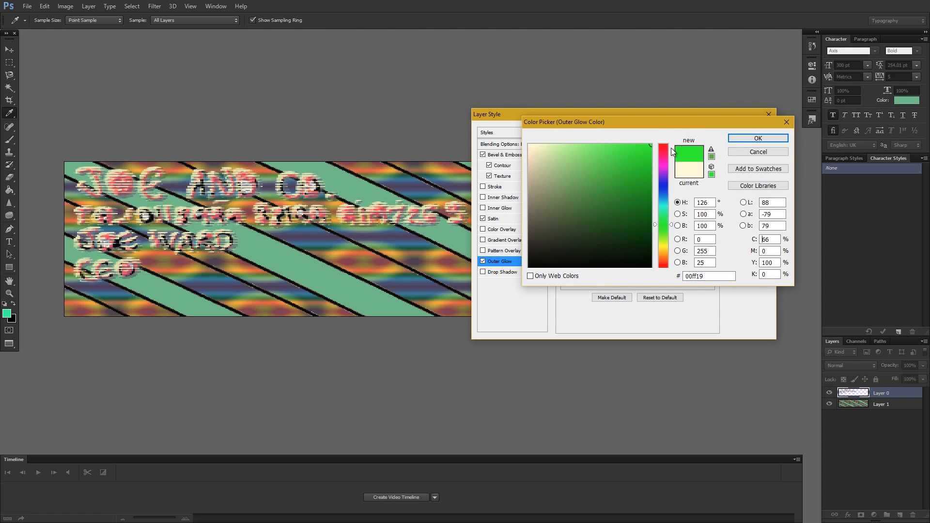
pyautogui.click(746, 138)
# Keep the outer glow in Screen mode and set its opacity to 100% and noise to 39%.
pyautogui.click(652, 147)
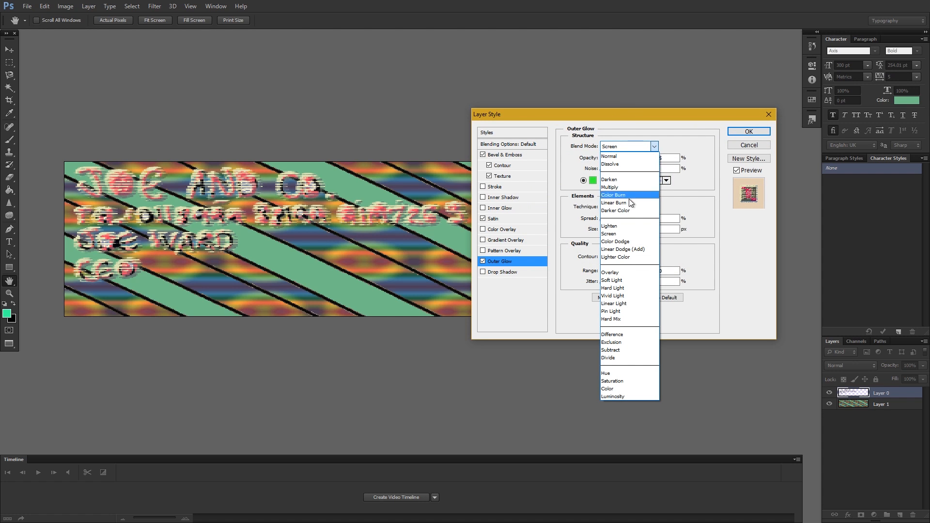
pyautogui.click(618, 234)
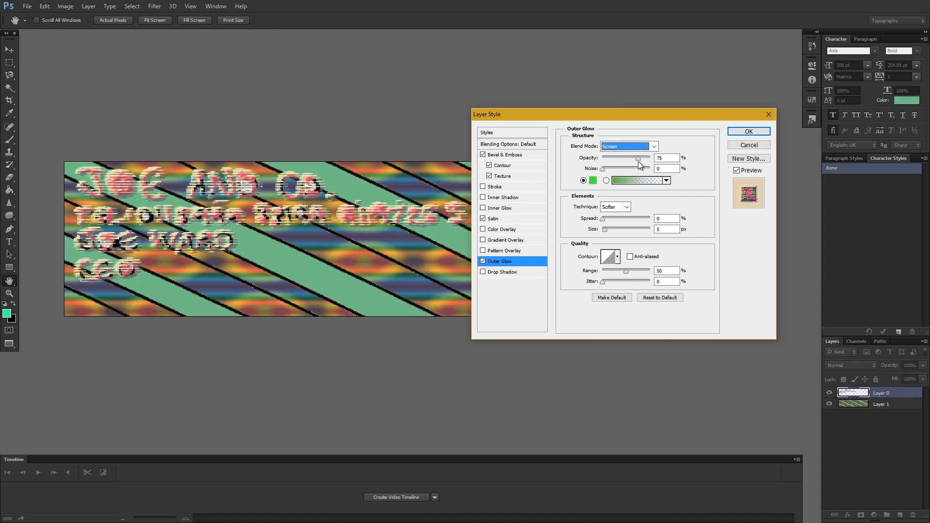
pyautogui.moveTo(637, 157); pyautogui.dragTo(621, 175)
pyautogui.click(661, 182)
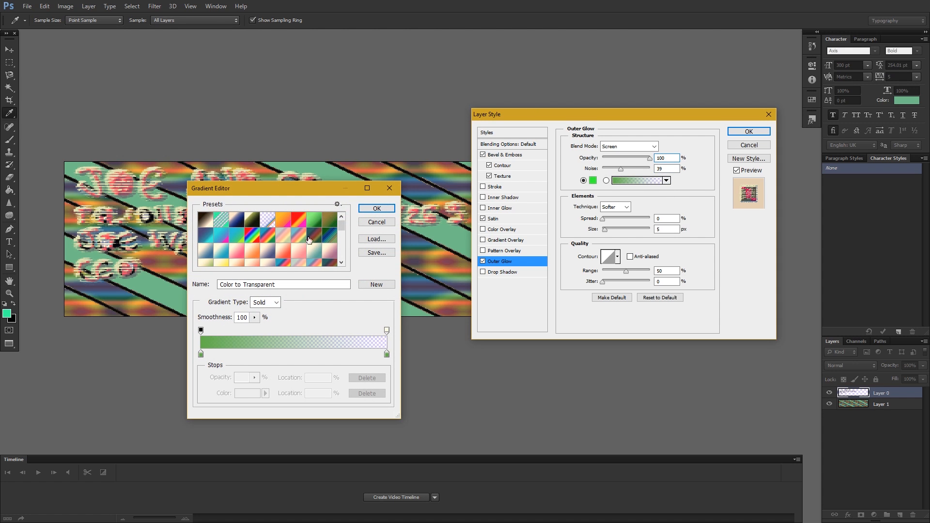
pyautogui.moveTo(342, 226); pyautogui.dragTo(344, 236)
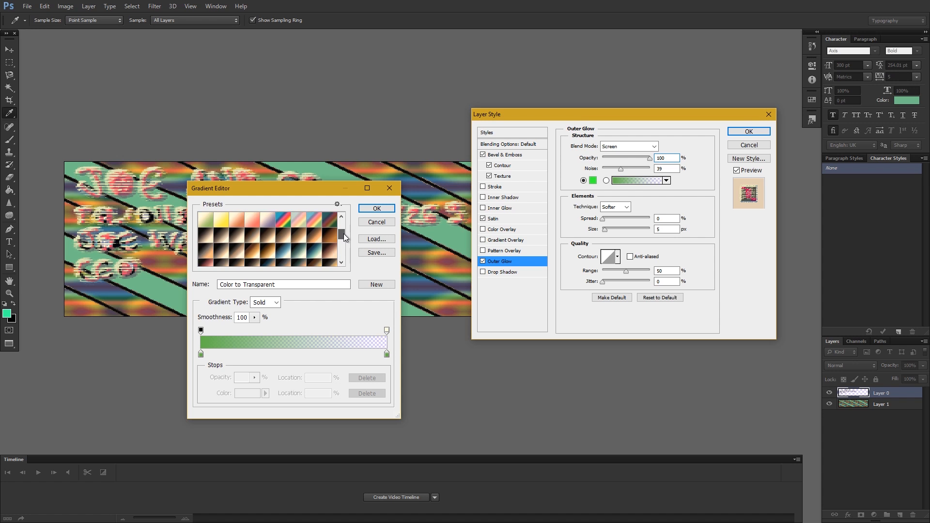
pyautogui.click(376, 209)
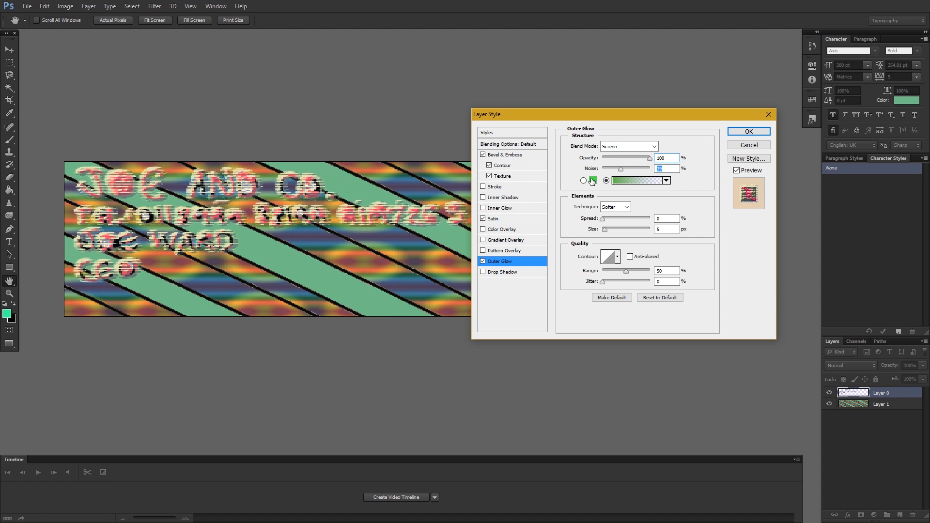
pyautogui.click(592, 182)
pyautogui.click(737, 154)
# Set the outer glow's technique to Precise, with a spread of 30% and a size of 65 px.
pyautogui.click(625, 209)
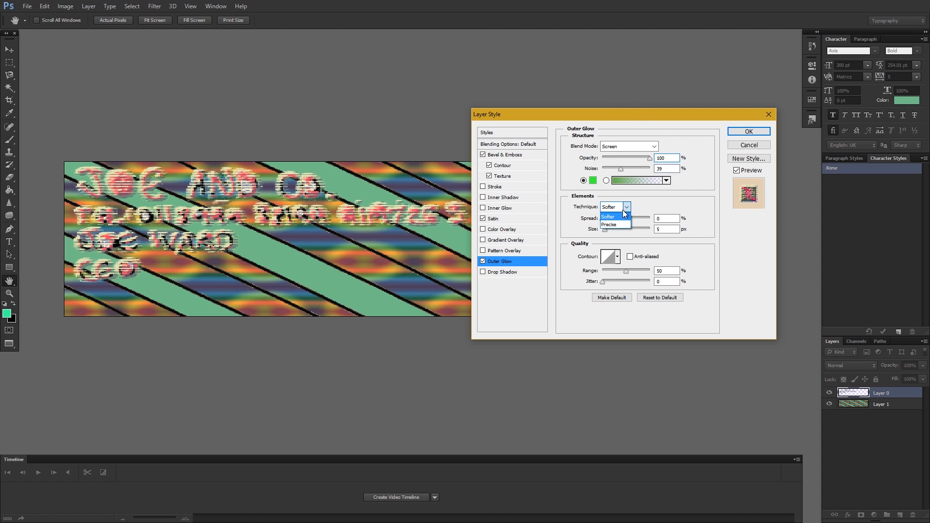
pyautogui.click(610, 224)
pyautogui.moveTo(602, 219); pyautogui.dragTo(621, 234)
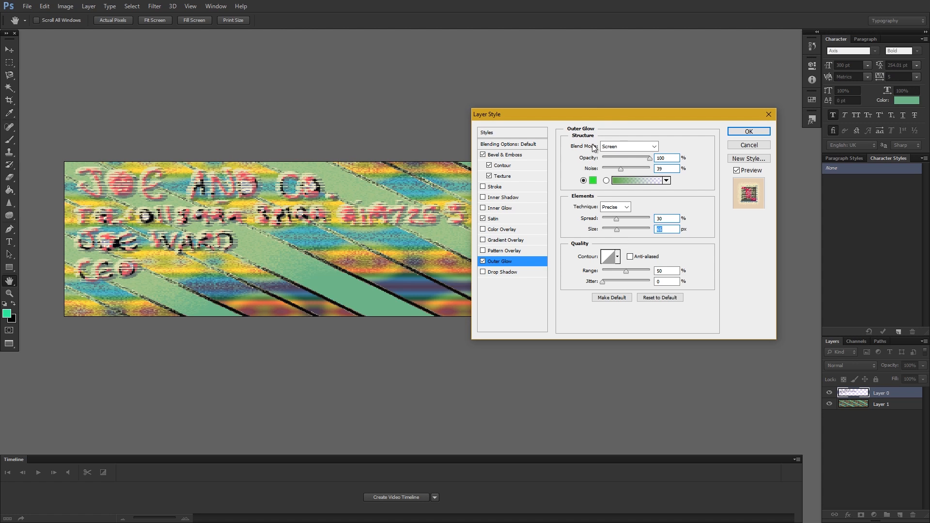
pyautogui.click(627, 207)
pyautogui.click(612, 220)
# Try out various contour presets on the outer glow and return to the linear one.
pyautogui.click(617, 257)
pyautogui.click(595, 281)
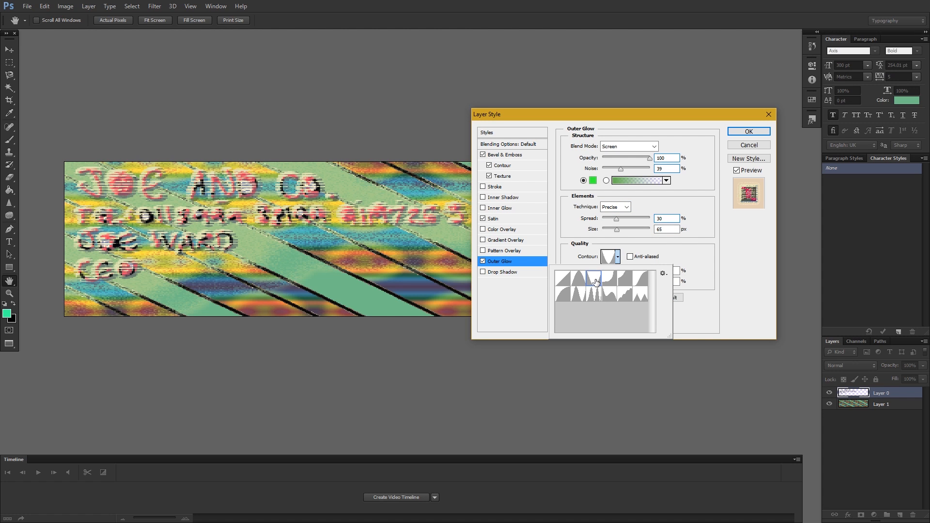
pyautogui.click(578, 280)
pyautogui.click(563, 280)
pyautogui.click(578, 280)
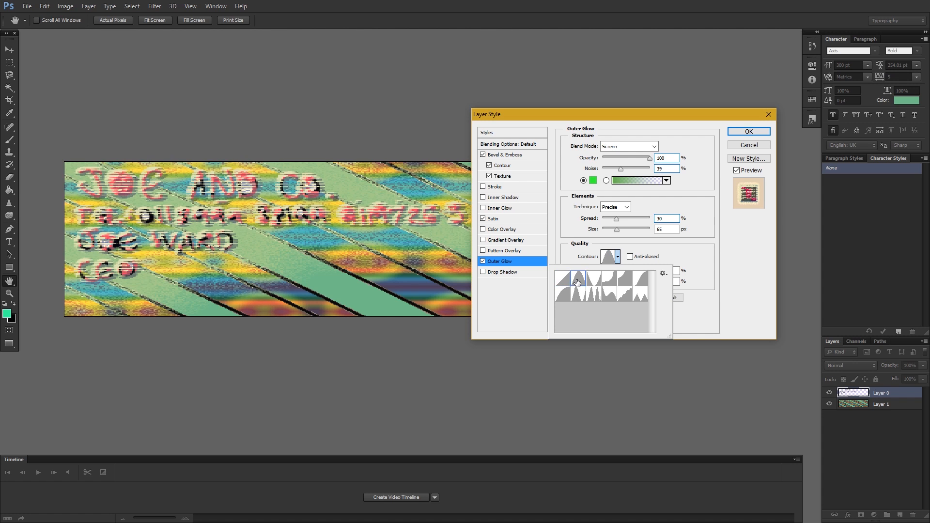
pyautogui.click(564, 292)
pyautogui.click(578, 293)
pyautogui.click(595, 294)
pyautogui.click(613, 294)
pyautogui.click(626, 294)
pyautogui.click(644, 279)
pyautogui.click(642, 293)
pyautogui.click(641, 281)
pyautogui.click(565, 279)
pyautogui.click(618, 259)
# Turn on anti-aliasing for the outer glow's contour and increase the range to about 62%.
pyautogui.click(629, 256)
pyautogui.click(632, 272)
pyautogui.moveTo(632, 273)
pyautogui.mouseDown()
pyautogui.moveTo(605, 270)
pyautogui.moveTo(632, 270)
pyautogui.mouseUp()
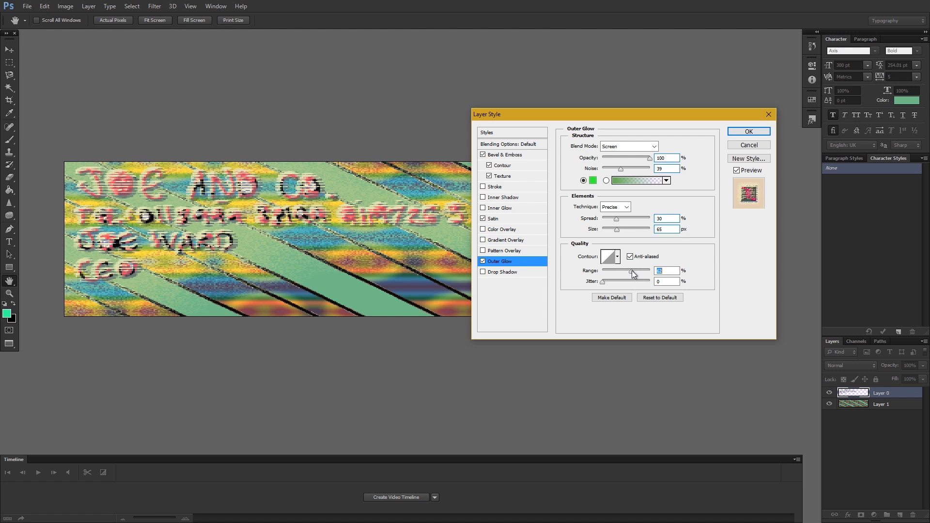
# Adjust the outer glow's jitter and apply the layer effects to the lettering.
pyautogui.click(606, 281)
pyautogui.click(749, 132)
# Add a gradient overlay to the striped background on Layer 1, using the orange gradient preset.
pyautogui.doubleClick(894, 439)
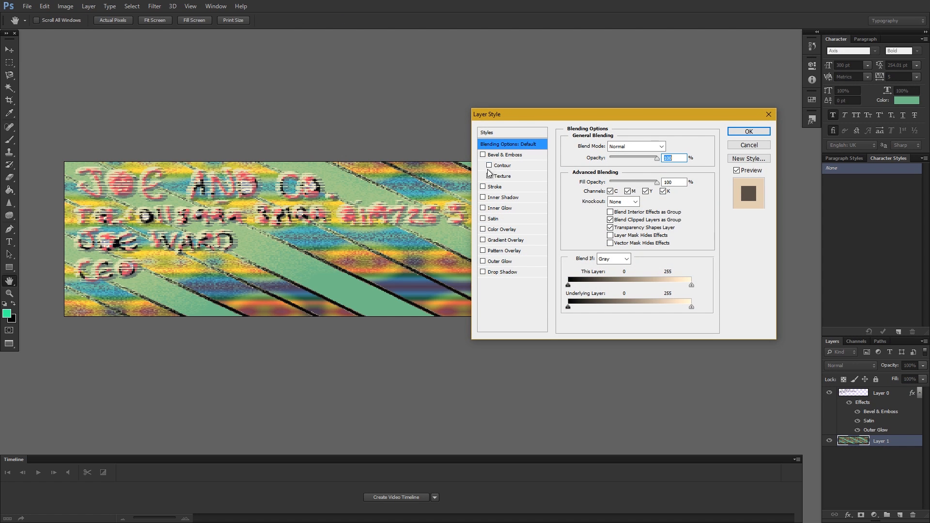
pyautogui.click(483, 240)
pyautogui.click(504, 240)
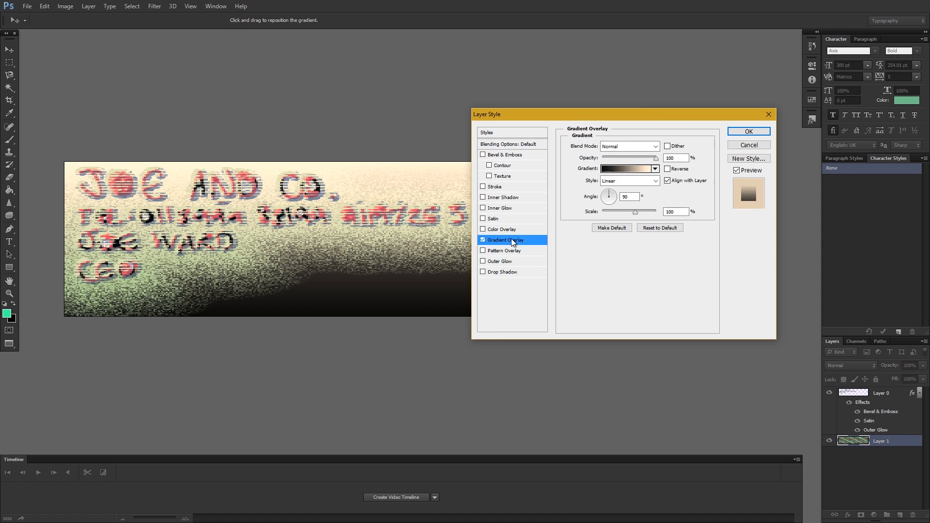
pyautogui.click(655, 169)
pyautogui.click(655, 169)
pyautogui.click(655, 169)
pyautogui.click(660, 187)
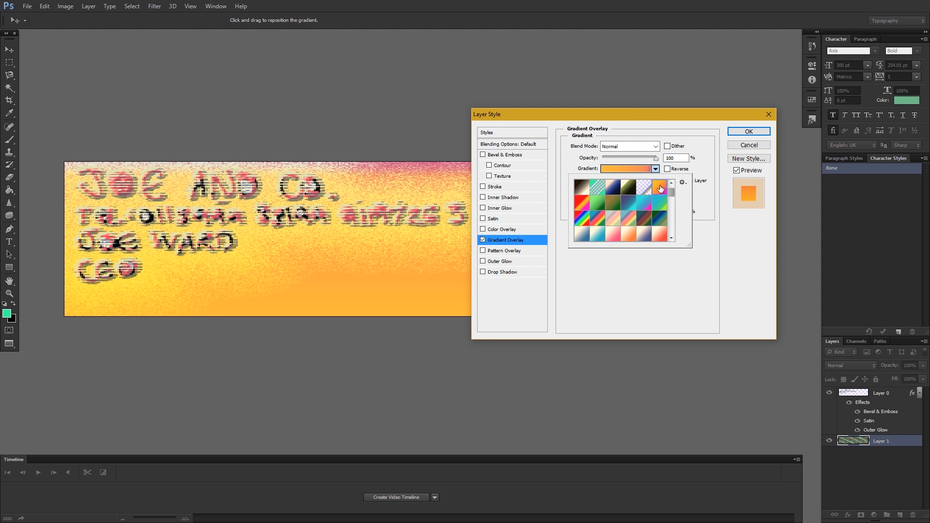
pyautogui.click(655, 169)
# Set the gradient overlay's blend mode to Darker Color and its opacity to 75%.
pyautogui.moveTo(657, 160); pyautogui.dragTo(632, 159)
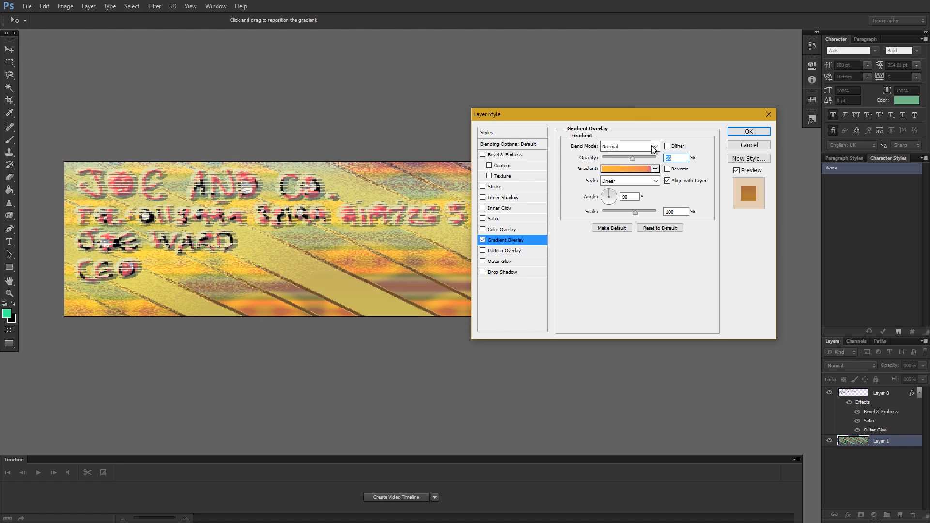
pyautogui.click(645, 147)
pyautogui.click(633, 210)
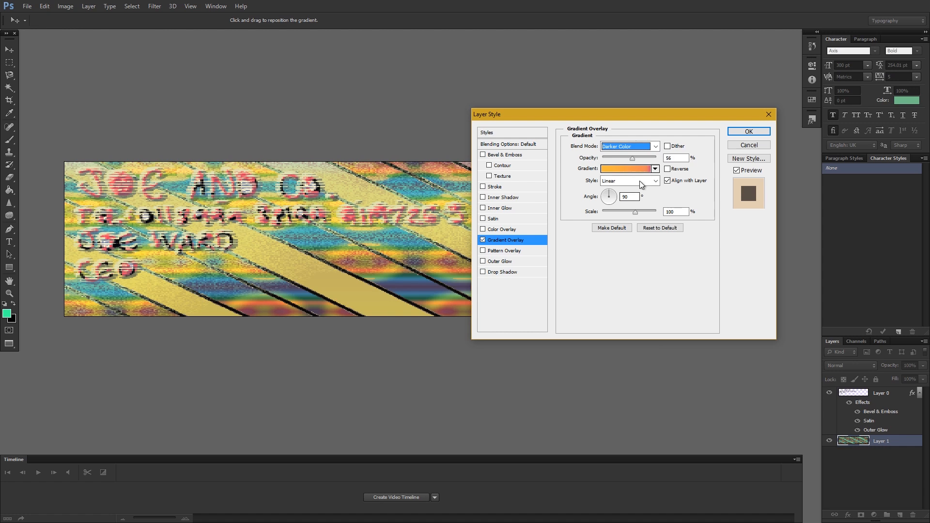
pyautogui.moveTo(632, 159)
pyautogui.mouseDown()
pyautogui.moveTo(655, 159)
pyautogui.moveTo(643, 158)
pyautogui.mouseUp()
# Make the gradient overlay a Diamond style at 138°, reduce its scale, and apply it to the background.
pyautogui.click(655, 181)
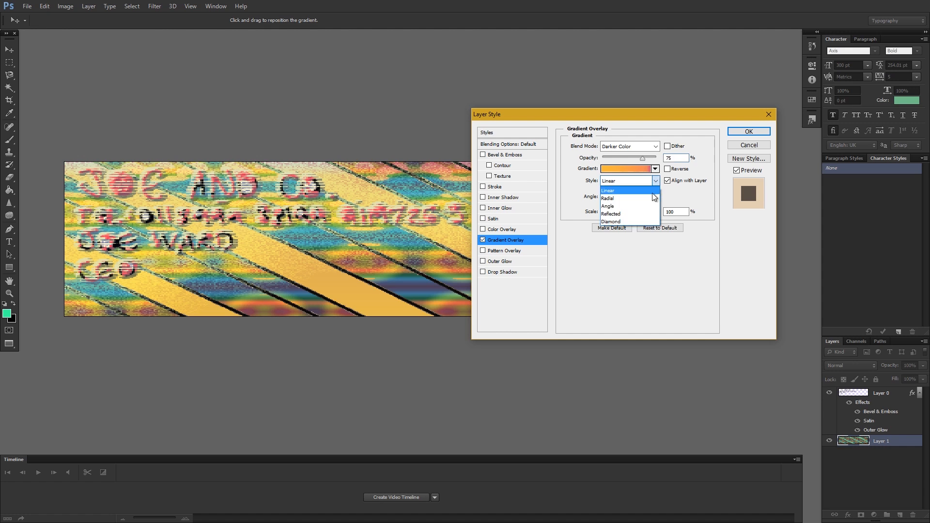
pyautogui.click(637, 221)
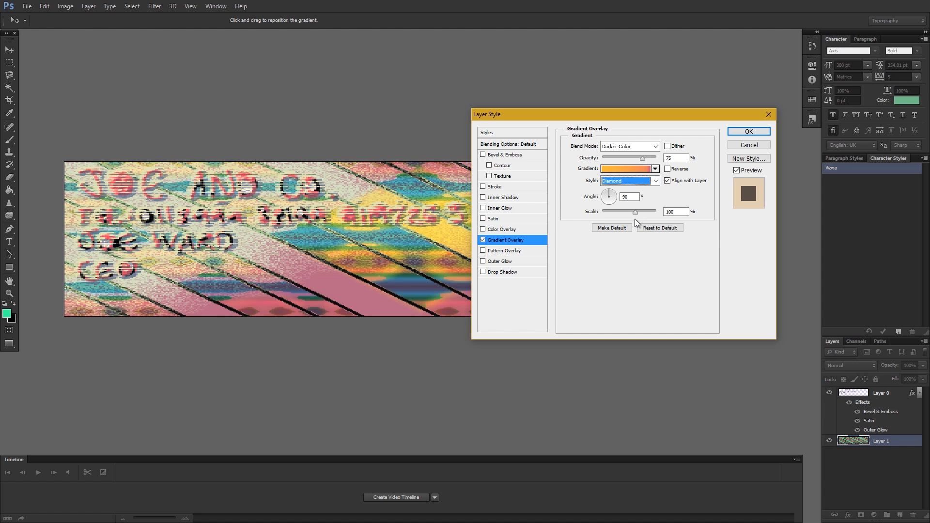
pyautogui.moveTo(612, 200); pyautogui.dragTo(606, 190)
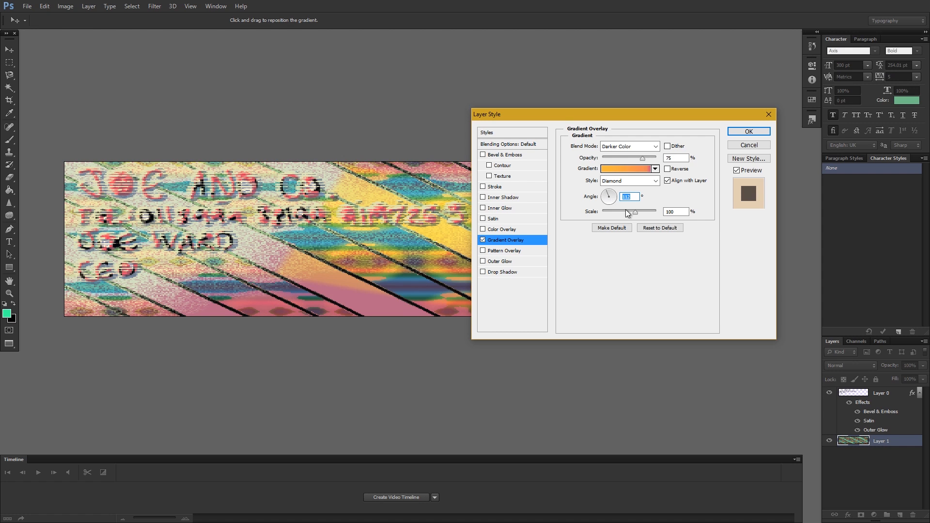
pyautogui.click(606, 194)
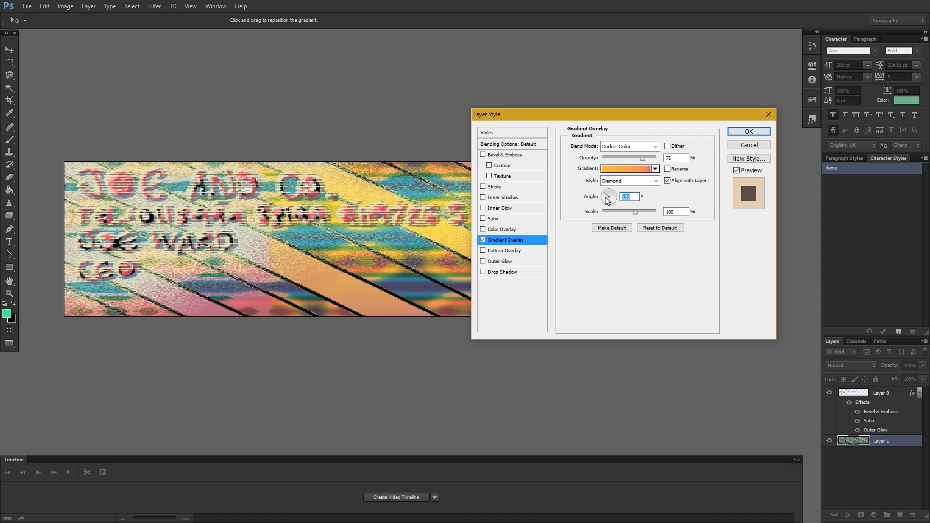
pyautogui.moveTo(635, 212); pyautogui.dragTo(630, 212)
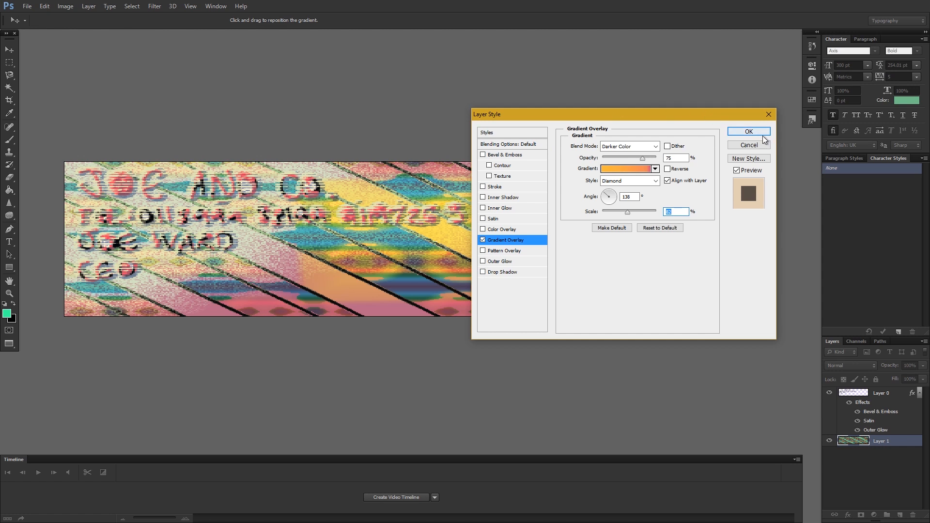
pyautogui.click(749, 132)
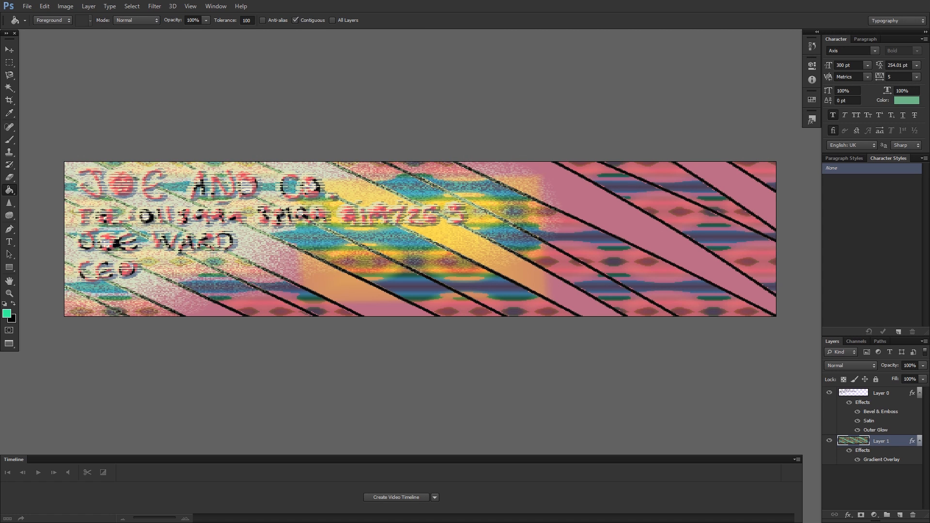
# Add a new empty layer above the lettering layer and activate the Polygon tool.
pyautogui.click(843, 391)
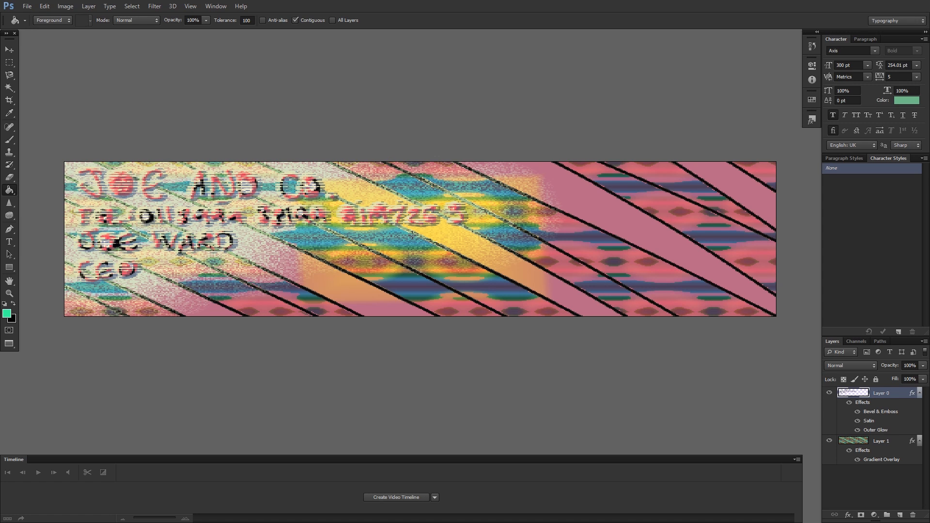
pyautogui.hotkey('ctrl', 'shift', 'n')
pyautogui.press('Return')
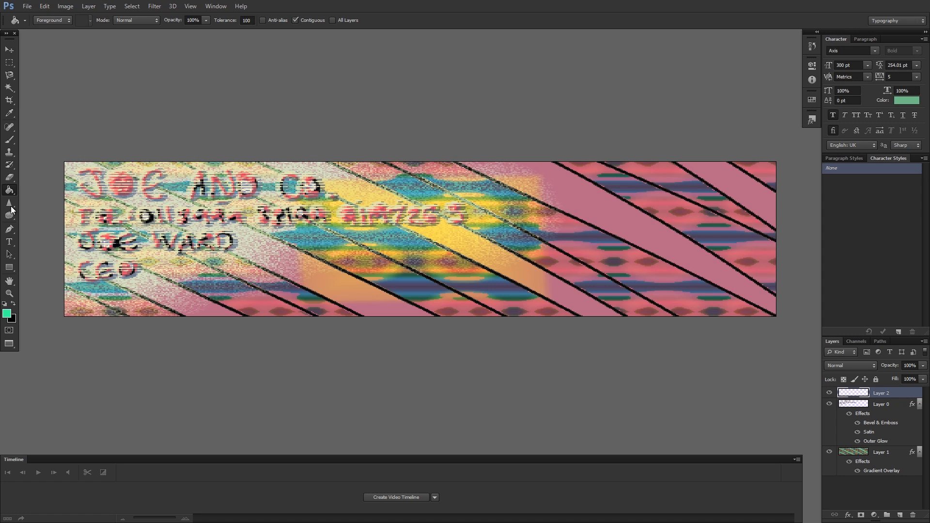
pyautogui.click(10, 267)
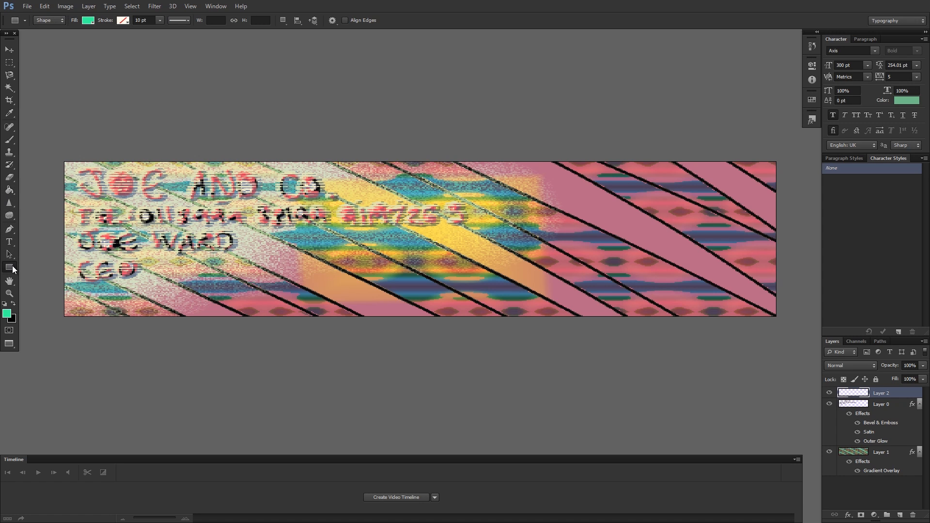
pyautogui.rightClick(13, 266)
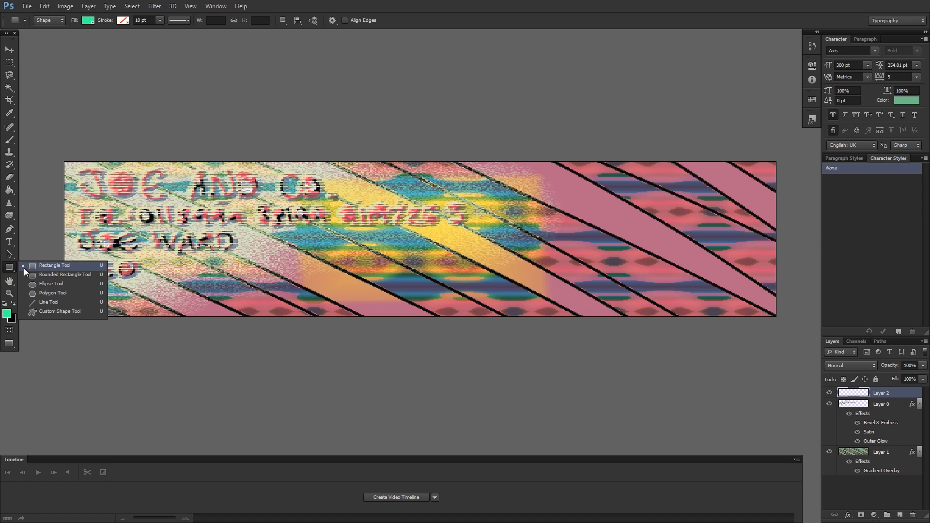
pyautogui.click(45, 293)
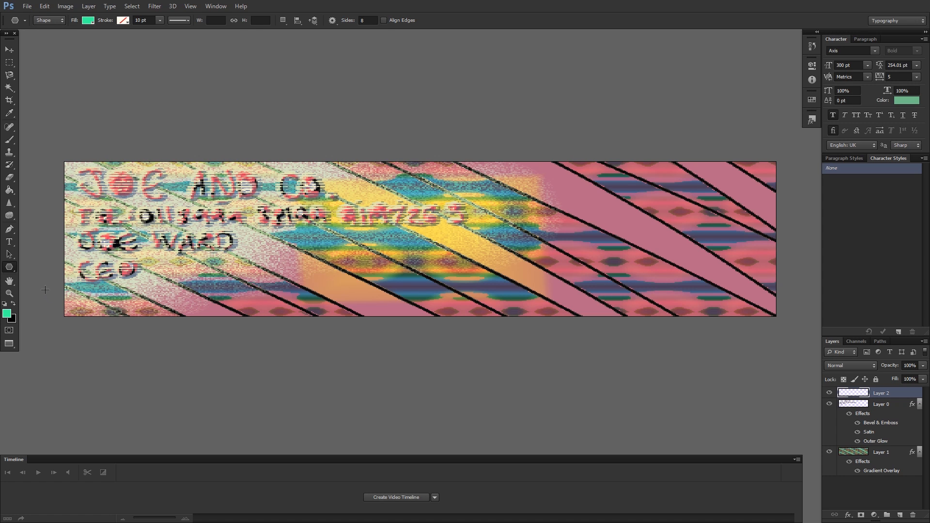
pyautogui.moveTo(375, 30); pyautogui.dragTo(362, 3)
pyautogui.click(366, 21)
pyautogui.write('100')
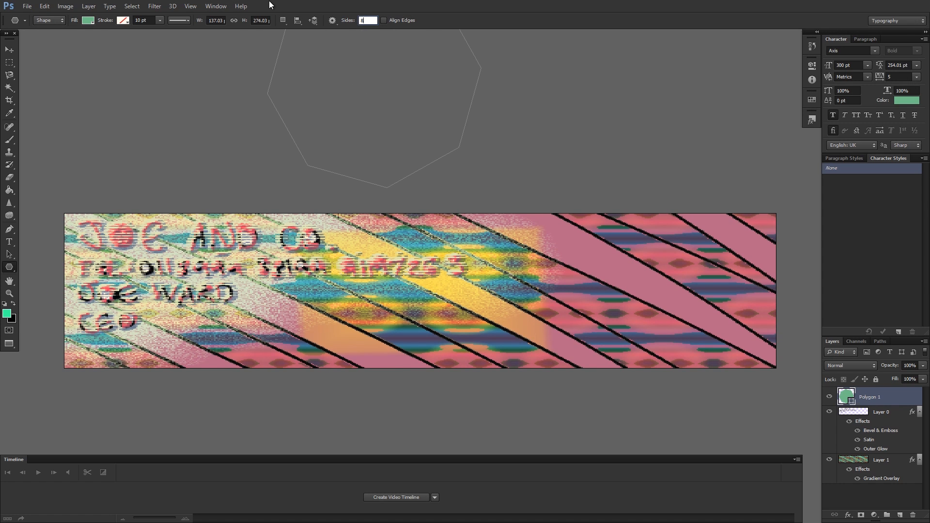
pyautogui.press('Return')
pyautogui.hotkey('ctrl', 'z')
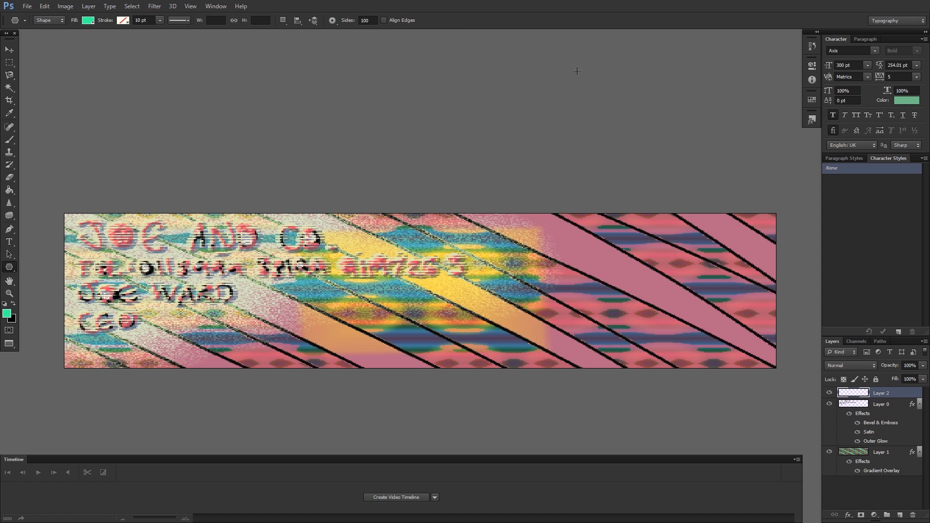
# Draw a 78-sided polygon about 78 by 155 px near the card's right end and nudge it slightly left.
pyautogui.click(375, 21)
pyautogui.write('78')
pyautogui.press('Return')
pyautogui.moveTo(676, 284)
pyautogui.mouseDown()
pyautogui.moveTo(680, 292)
pyautogui.moveTo(660, 298)
pyautogui.mouseUp()
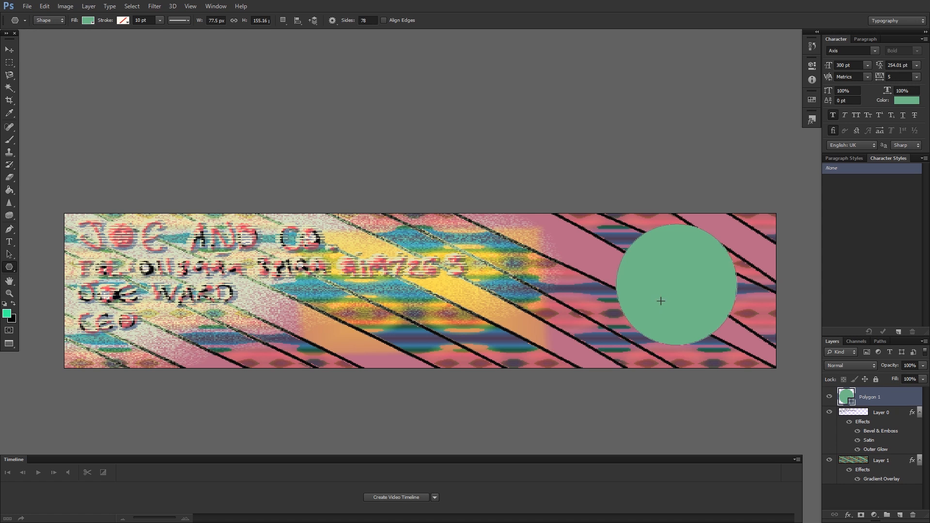
pyautogui.click(9, 49)
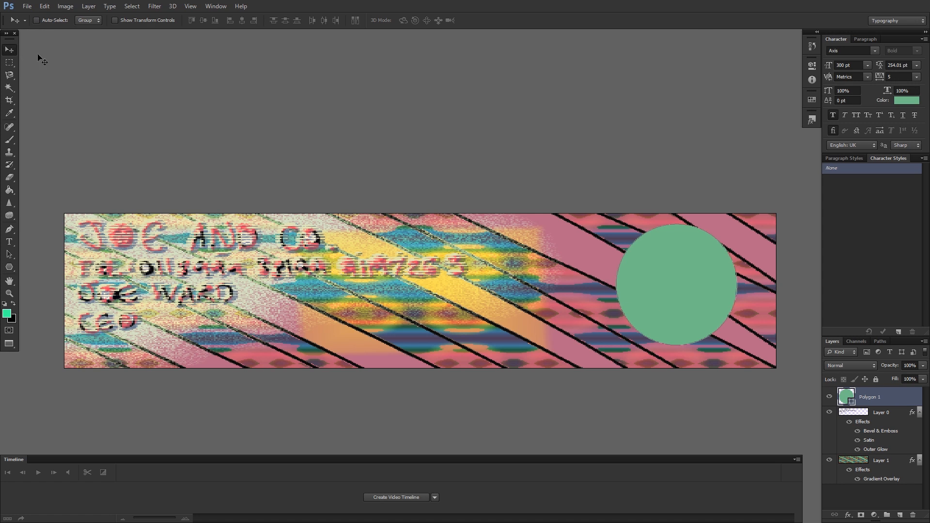
pyautogui.moveTo(712, 286); pyautogui.dragTo(688, 296)
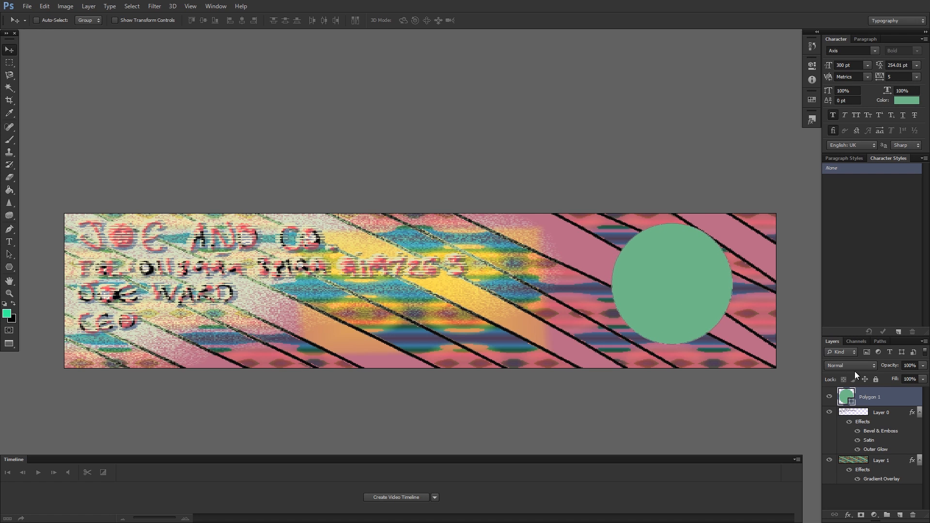
# Set the polygon layer's blend mode to Multiply and its opacity to 62%.
pyautogui.doubleClick(889, 398)
pyautogui.moveTo(538, 121); pyautogui.dragTo(262, 87)
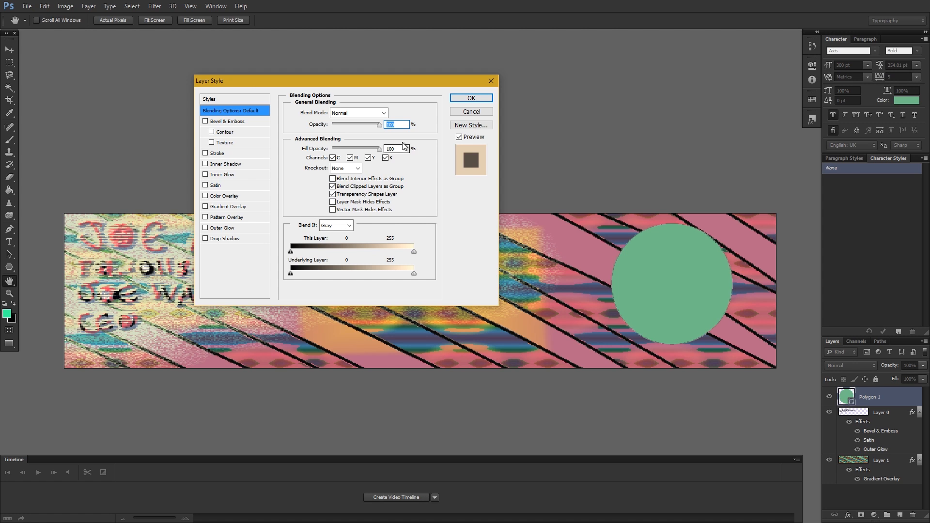
pyautogui.click(370, 112)
pyautogui.click(349, 154)
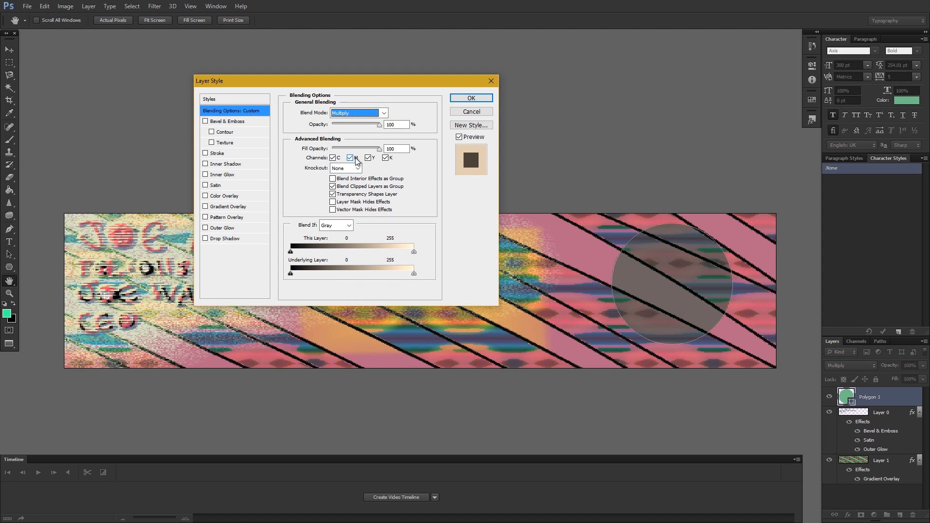
pyautogui.moveTo(380, 124); pyautogui.dragTo(385, 153)
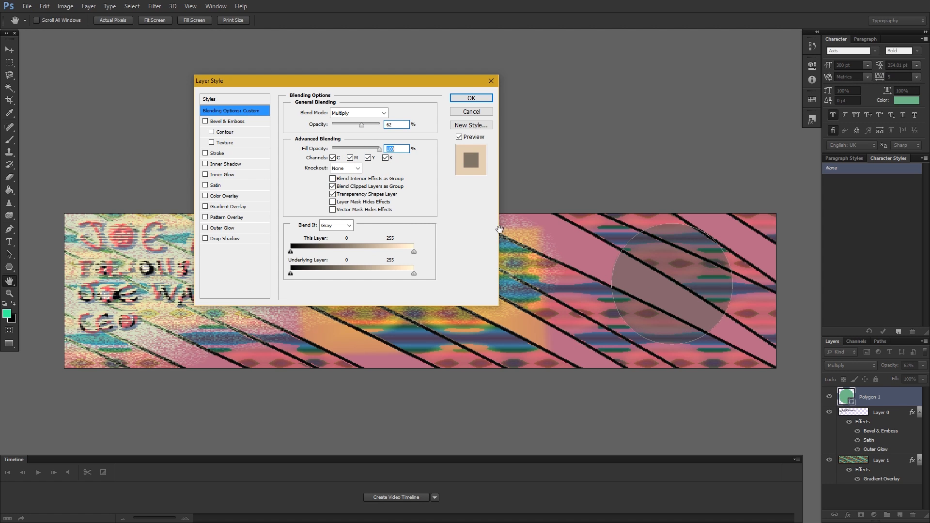
# Exclude the polygon's M and Y channels, and use Shallow knockout with interior effects blended as a group but not clipped layers.
pyautogui.click(350, 157)
pyautogui.click(368, 158)
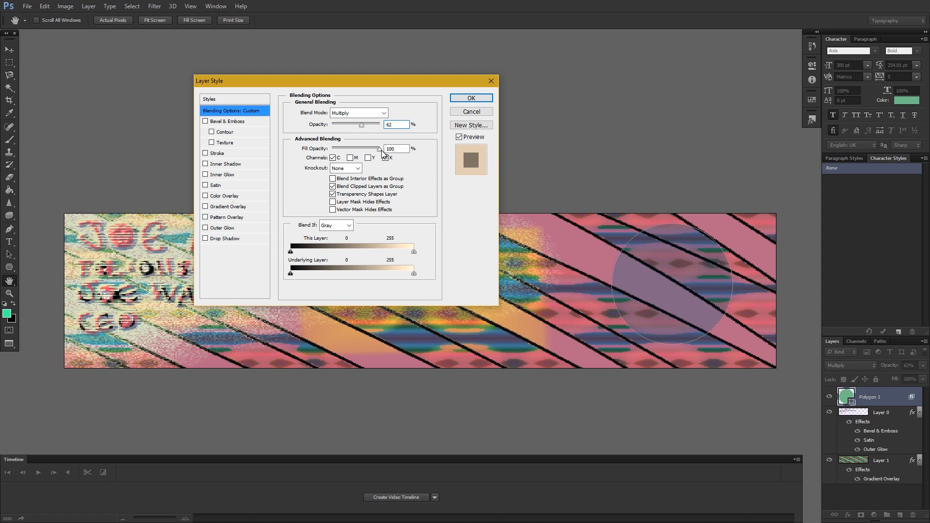
pyautogui.click(357, 168)
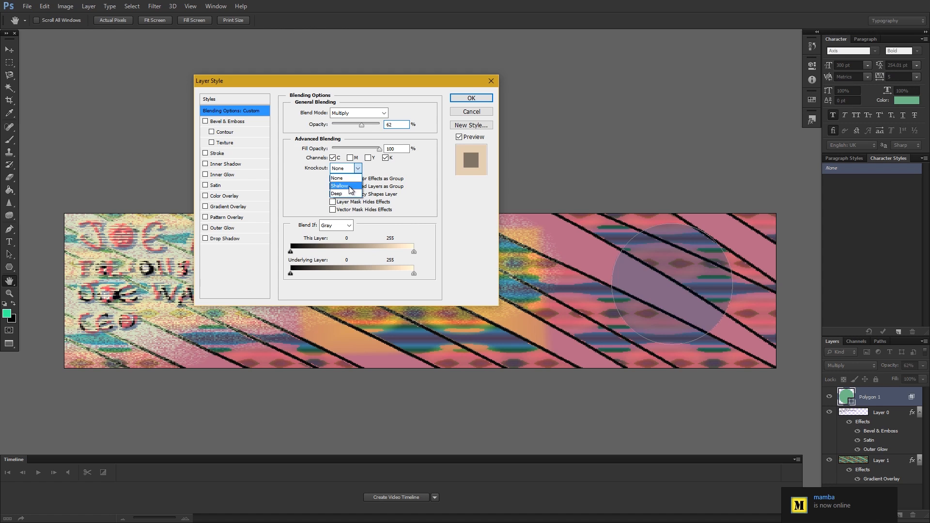
pyautogui.click(342, 194)
pyautogui.click(333, 210)
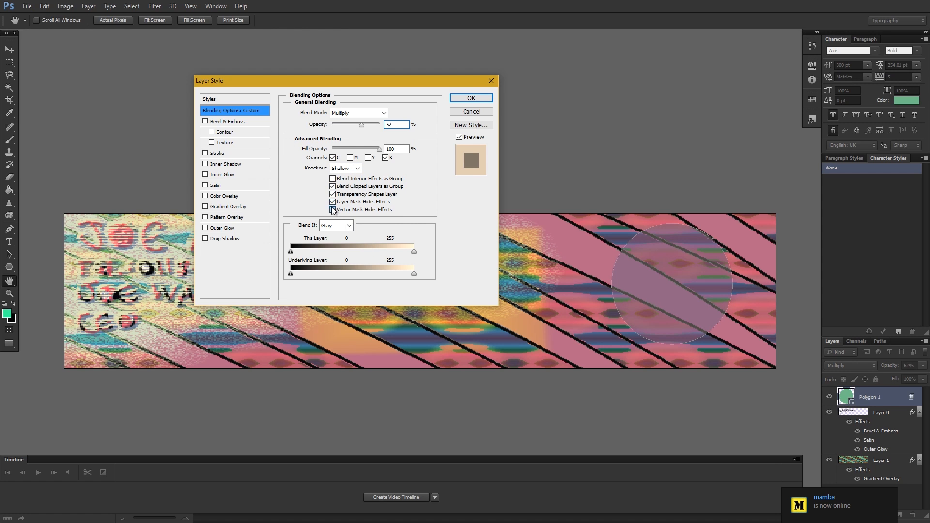
pyautogui.click(333, 180)
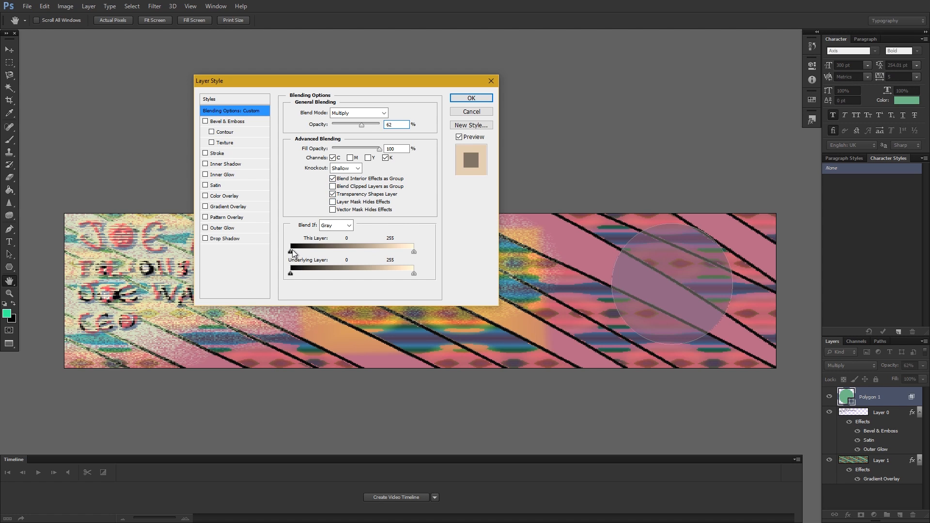
# Limit the polygon's blending by Magenta, with the dark thresholds at 56 for this layer and 48 for the underlying layer.
pyautogui.click(336, 226)
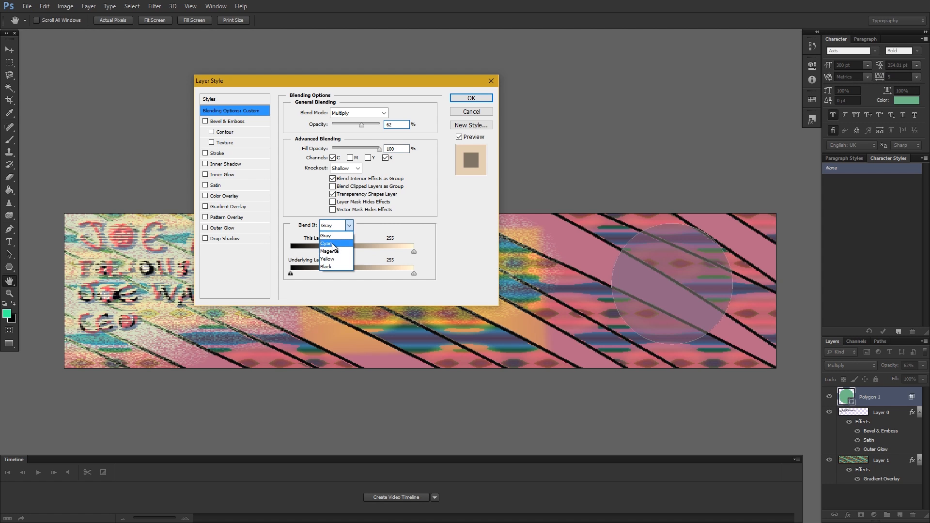
pyautogui.moveTo(293, 272); pyautogui.dragTo(366, 274)
pyautogui.click(350, 227)
pyautogui.moveTo(291, 252); pyautogui.dragTo(326, 253)
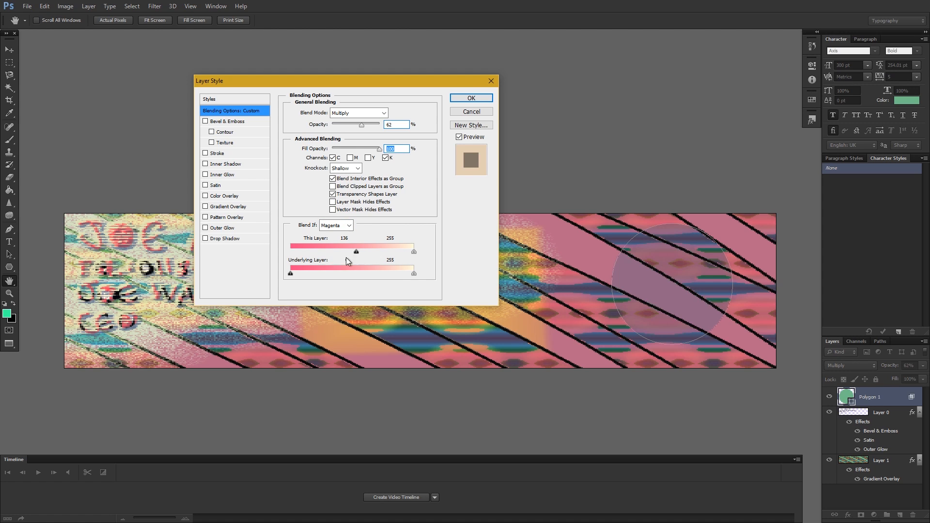
pyautogui.moveTo(291, 273); pyautogui.dragTo(313, 273)
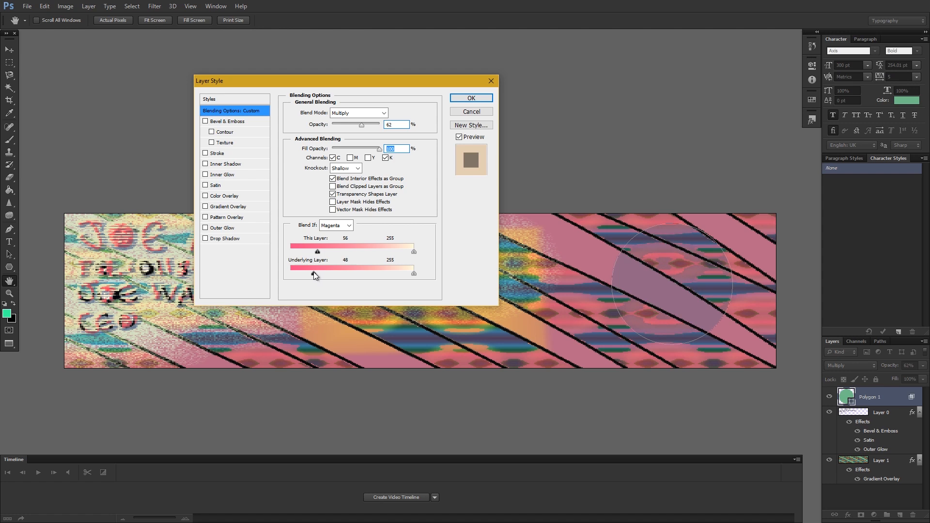
# Add a 49 px stroke to the polygon, positioned Outside.
pyautogui.click(216, 153)
pyautogui.moveTo(330, 115)
pyautogui.mouseDown()
pyautogui.moveTo(359, 116)
pyautogui.moveTo(336, 120)
pyautogui.mouseUp()
pyautogui.click(347, 124)
pyautogui.click(340, 141)
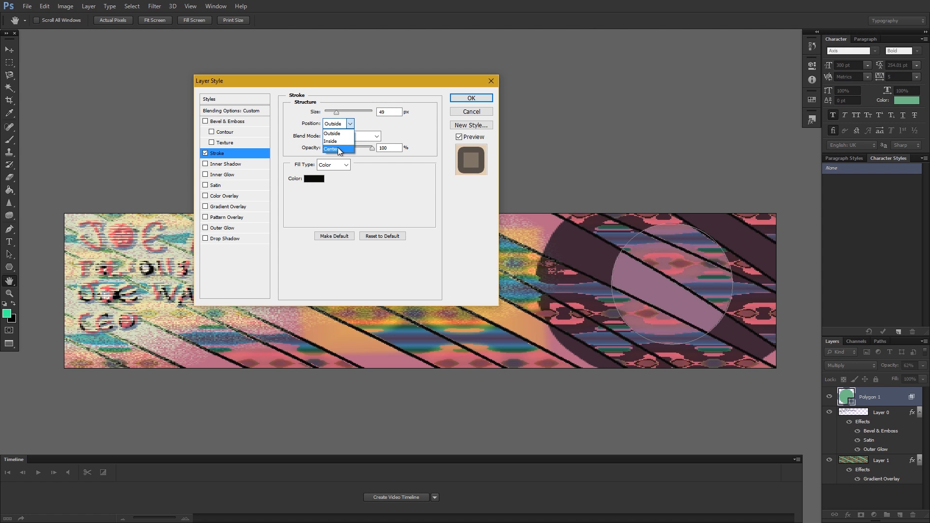
pyautogui.click(349, 124)
pyautogui.click(333, 134)
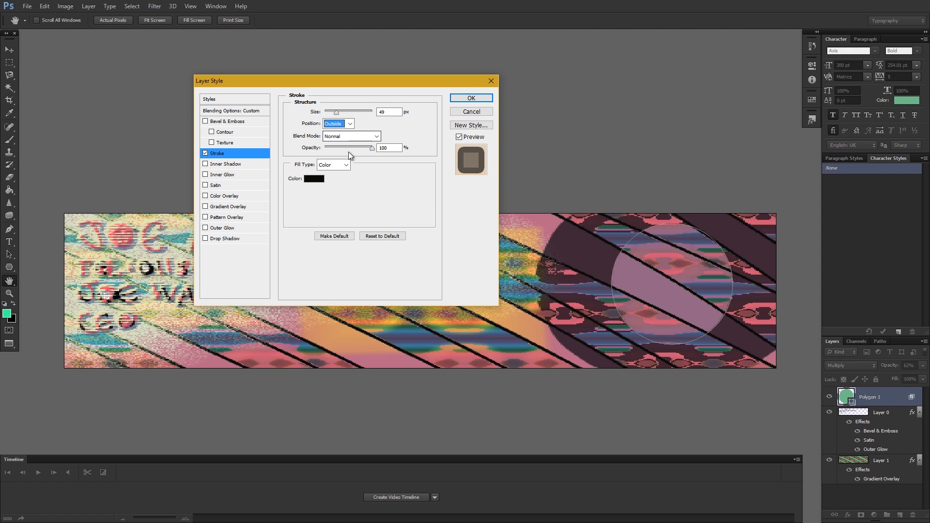
# Change the polygon's stroke colour to bright orange, hex ffb400.
pyautogui.click(314, 178)
pyautogui.click(664, 247)
pyautogui.click(650, 145)
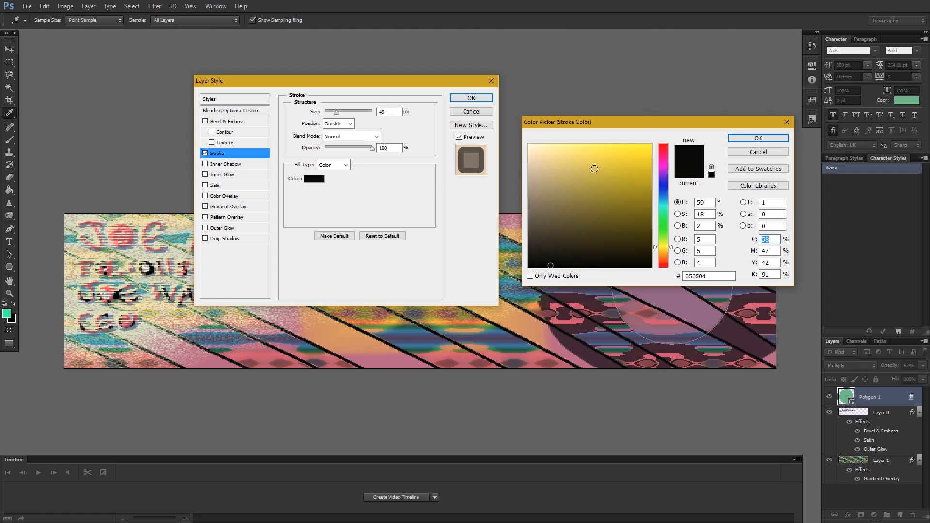
pyautogui.moveTo(663, 248); pyautogui.dragTo(664, 255)
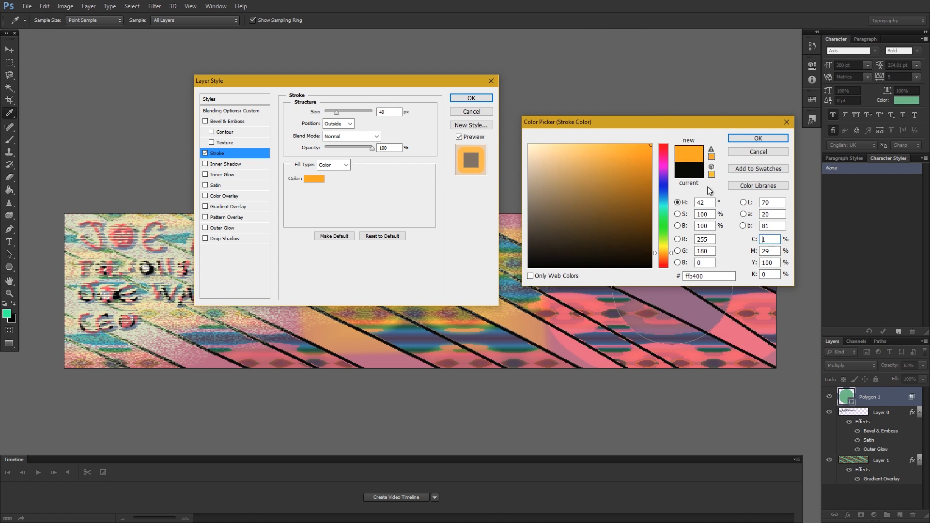
pyautogui.click(758, 138)
# Try the stroke's Inside position, return it to Outside with Color fill and Normal blending, and slightly reduce its size.
pyautogui.click(339, 165)
pyautogui.click(324, 175)
pyautogui.click(339, 123)
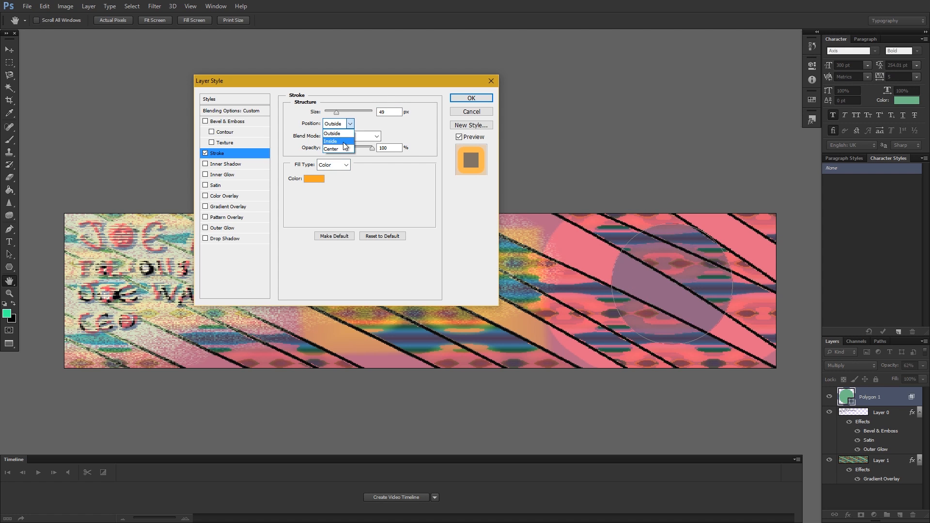
pyautogui.click(340, 140)
pyautogui.click(339, 123)
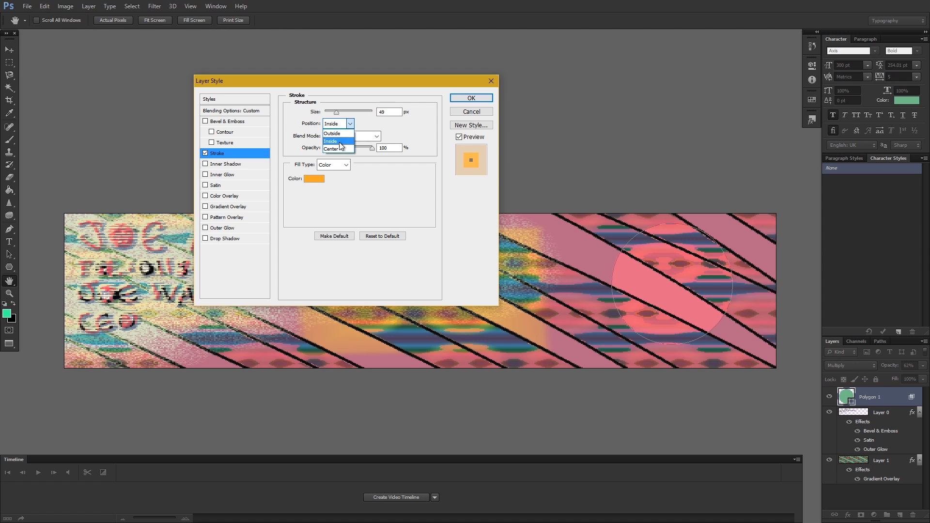
pyautogui.click(339, 132)
pyautogui.click(378, 136)
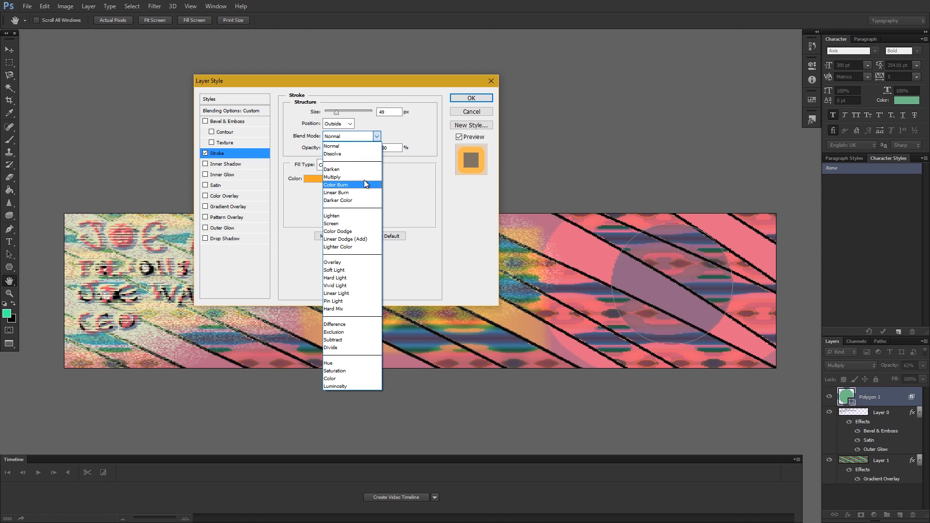
pyautogui.click(356, 144)
pyautogui.moveTo(338, 111)
pyautogui.mouseDown()
pyautogui.moveTo(345, 117)
pyautogui.moveTo(335, 112)
pyautogui.mouseUp()
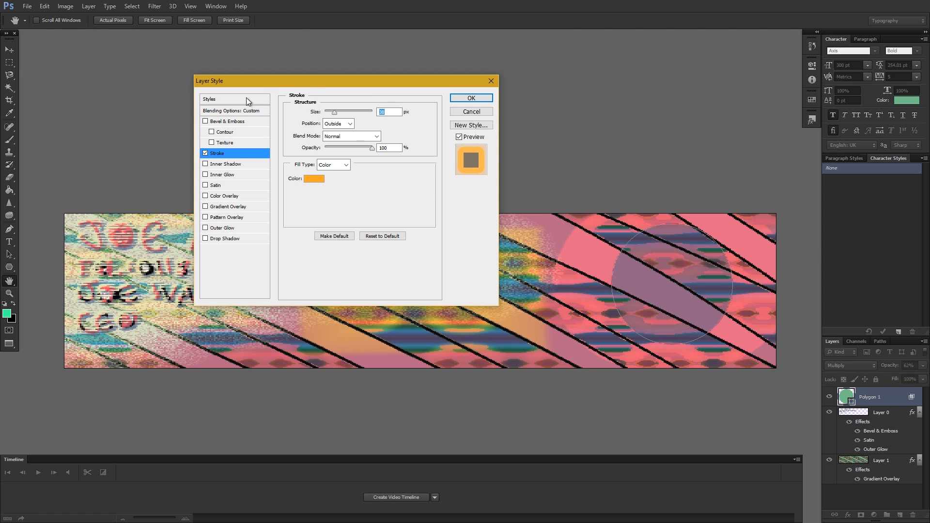
# Add an inner shadow to the polygon with Normal blend mode and the bright green colour 00f29a.
pyautogui.click(217, 166)
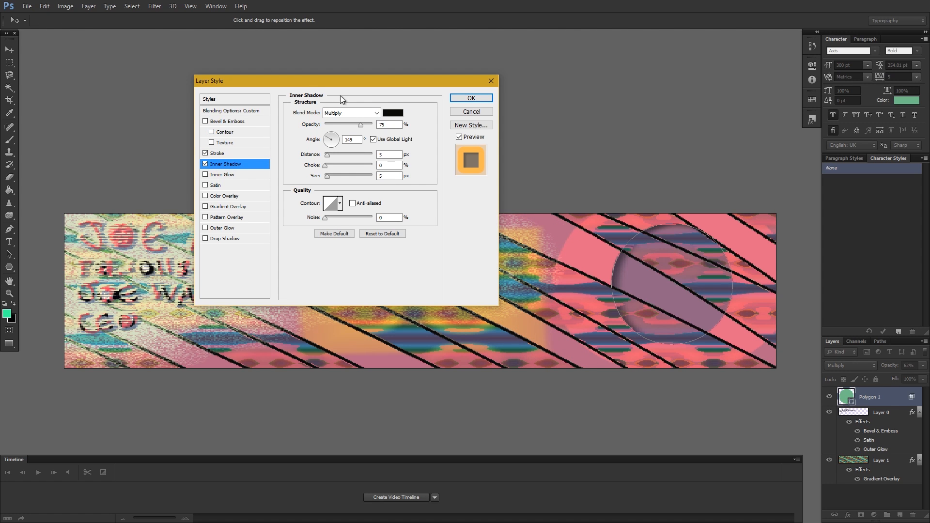
pyautogui.click(375, 113)
pyautogui.click(365, 123)
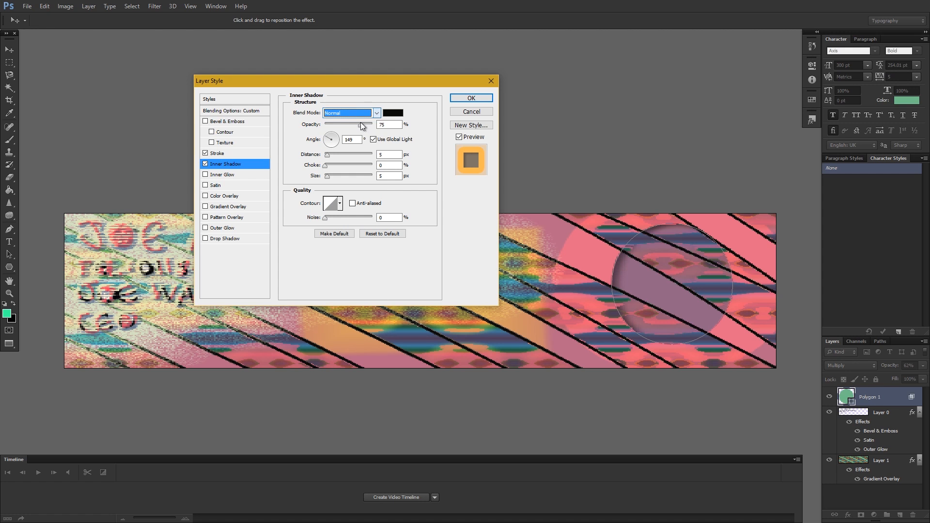
pyautogui.click(393, 112)
pyautogui.click(654, 215)
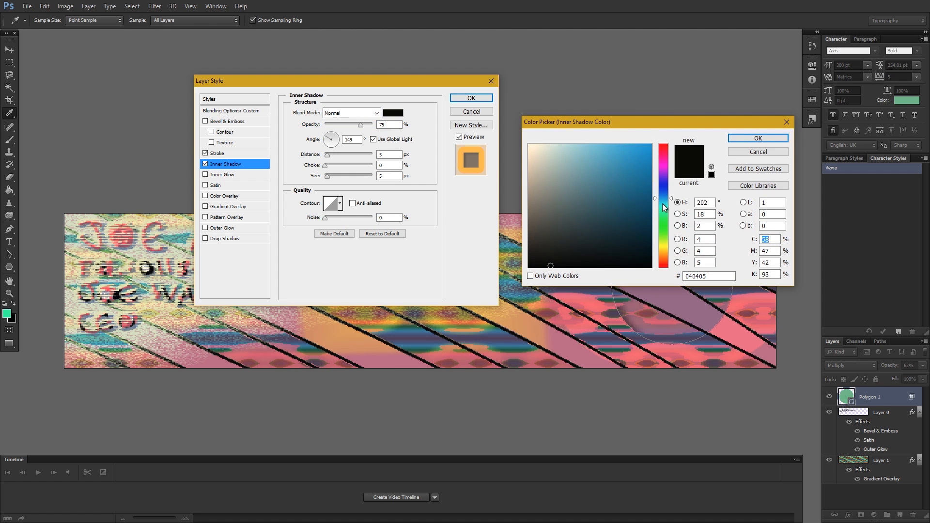
pyautogui.click(650, 151)
pyautogui.click(746, 140)
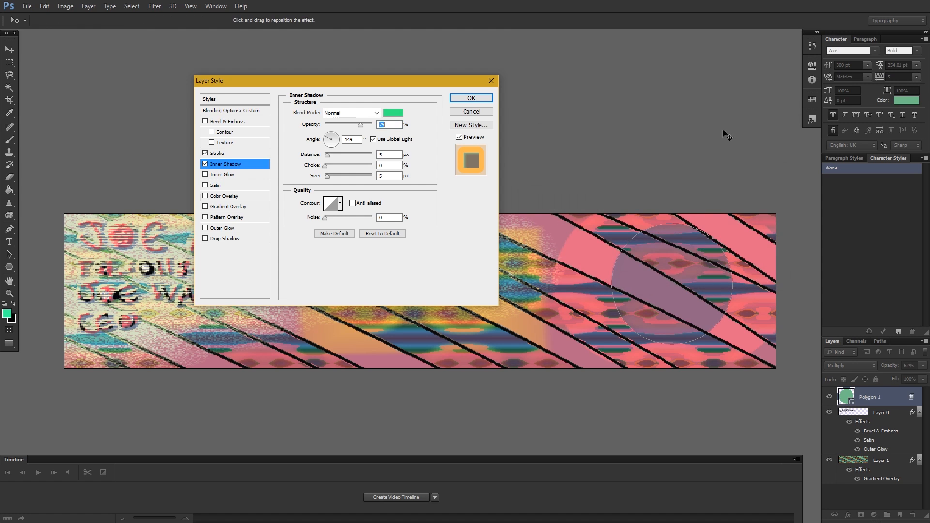
# Set the inner shadow to 70% opacity, non-global 120° angle, 41 px distance, 36% choke, 32 px size, an anti-aliased double-peaked contour and 27% noise.
pyautogui.moveTo(361, 125); pyautogui.dragTo(333, 176)
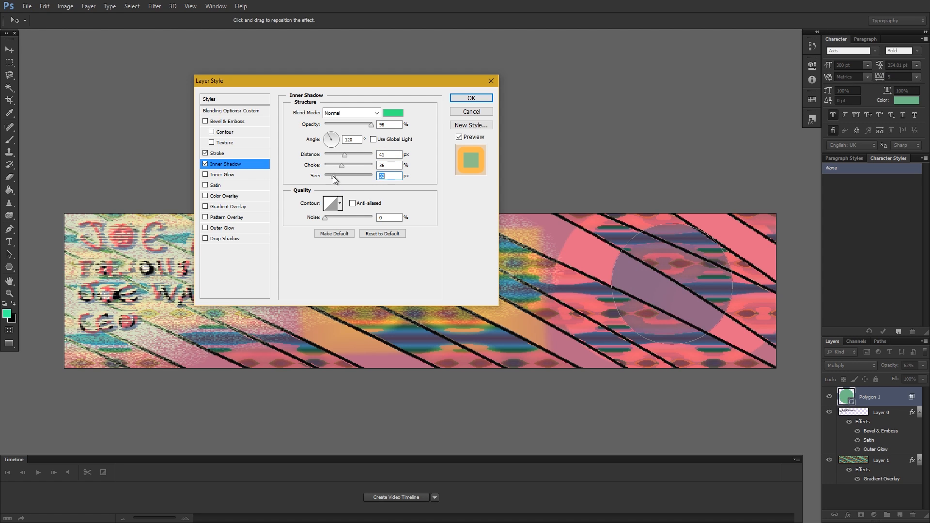
pyautogui.click(340, 204)
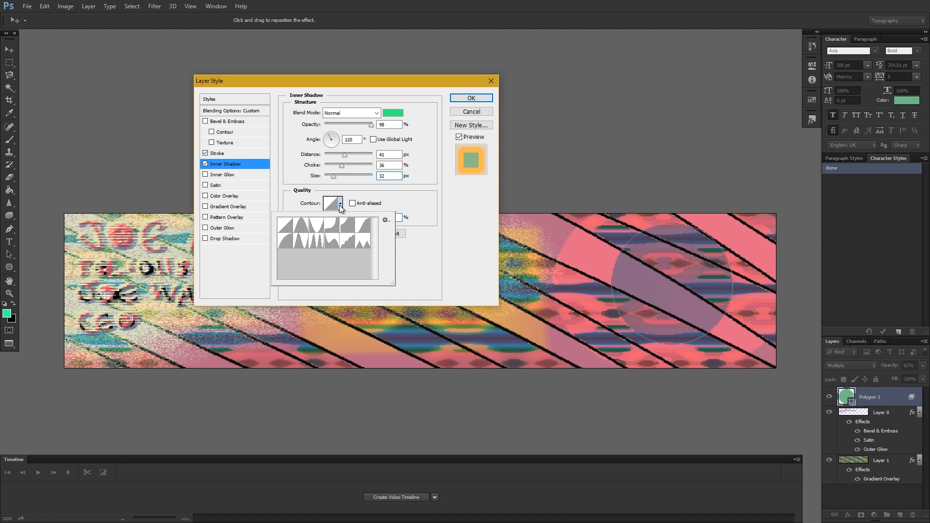
pyautogui.click(362, 242)
pyautogui.click(362, 246)
pyautogui.click(352, 204)
pyautogui.click(352, 204)
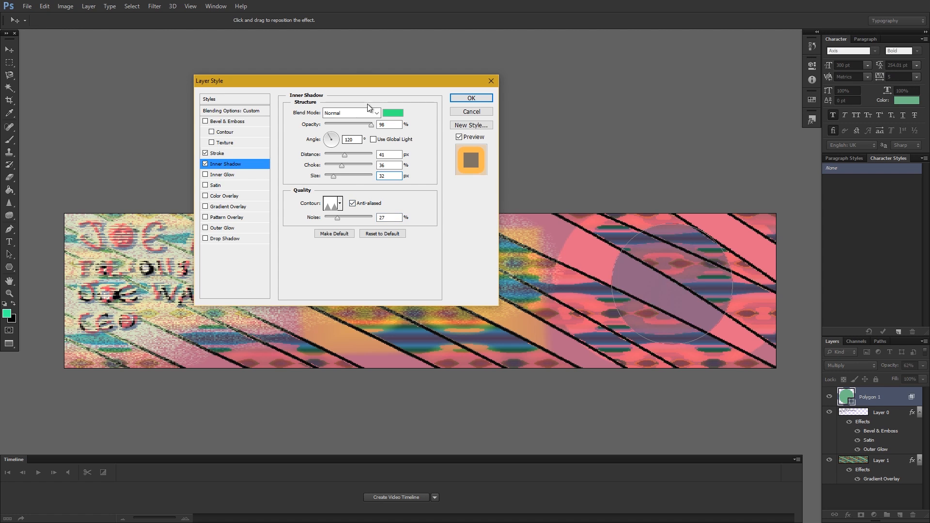
pyautogui.moveTo(371, 125)
pyautogui.mouseDown()
pyautogui.moveTo(346, 125)
pyautogui.moveTo(358, 125)
pyautogui.mouseUp()
# Change the inner shadow's colour to dark brown, hex 605227, and apply the polygon's layer style.
pyautogui.click(393, 113)
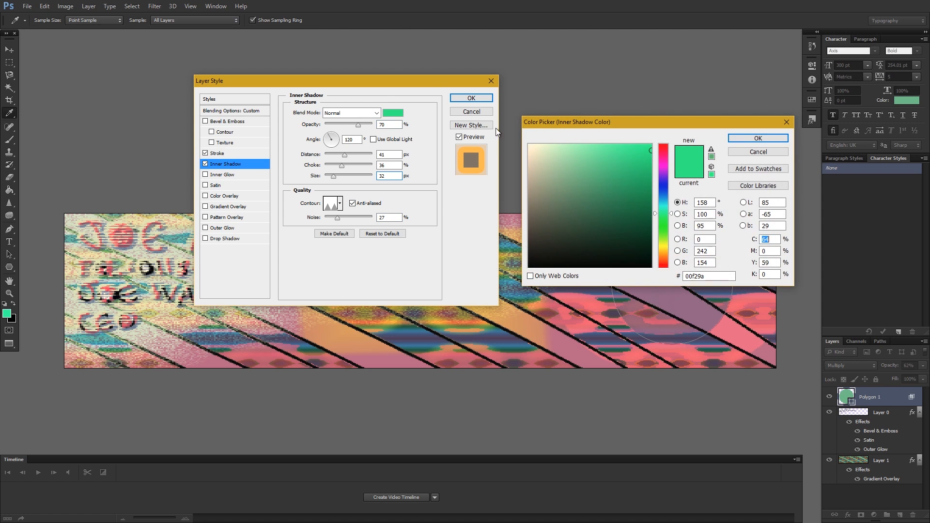
pyautogui.moveTo(574, 122); pyautogui.dragTo(319, 207)
pyautogui.moveTo(378, 264)
pyautogui.mouseDown()
pyautogui.moveTo(356, 353)
pyautogui.moveTo(376, 337)
pyautogui.moveTo(364, 328)
pyautogui.moveTo(343, 339)
pyautogui.moveTo(376, 322)
pyautogui.moveTo(409, 337)
pyautogui.mouseUp()
pyautogui.click(409, 341)
pyautogui.moveTo(367, 305)
pyautogui.mouseDown()
pyautogui.moveTo(358, 298)
pyautogui.moveTo(383, 296)
pyautogui.moveTo(339, 299)
pyautogui.mouseUp()
pyautogui.moveTo(408, 341); pyautogui.dragTo(407, 338)
pyautogui.moveTo(344, 290); pyautogui.dragTo(347, 307)
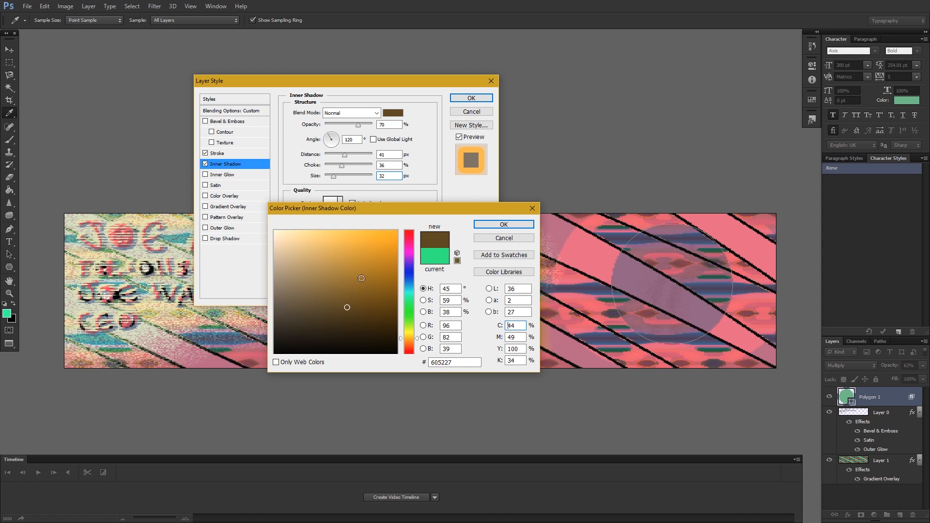
pyautogui.click(504, 225)
pyautogui.press('Return')
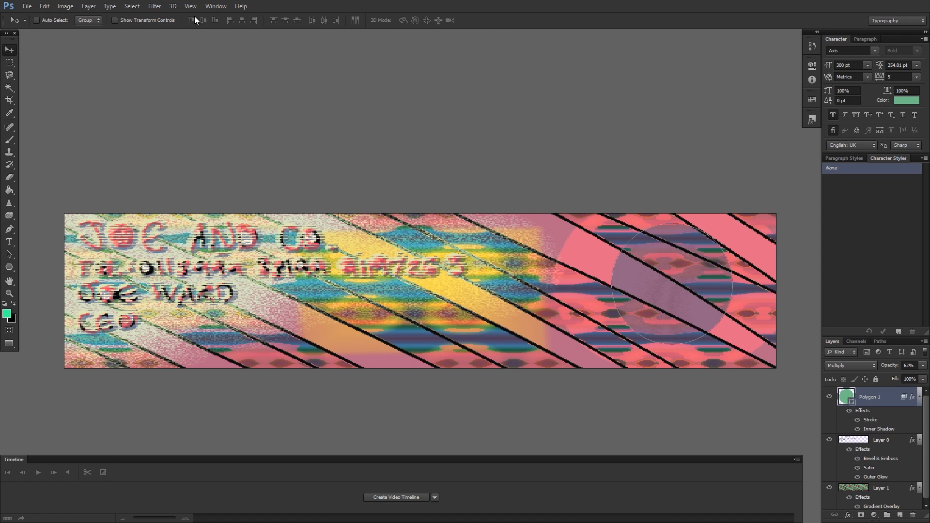
# Select Layer 0, directly below the polygon layer.
pyautogui.click(849, 442)
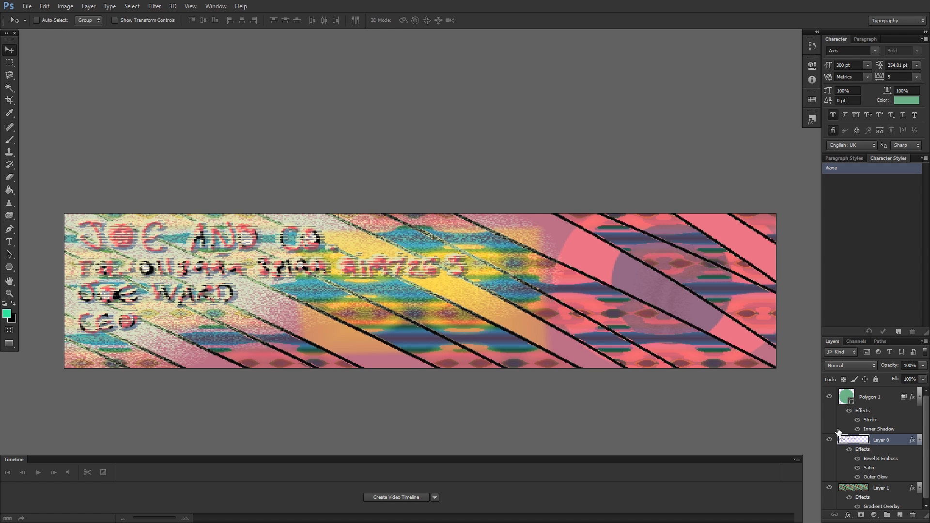
pyautogui.scroll(-2, 792, 245)
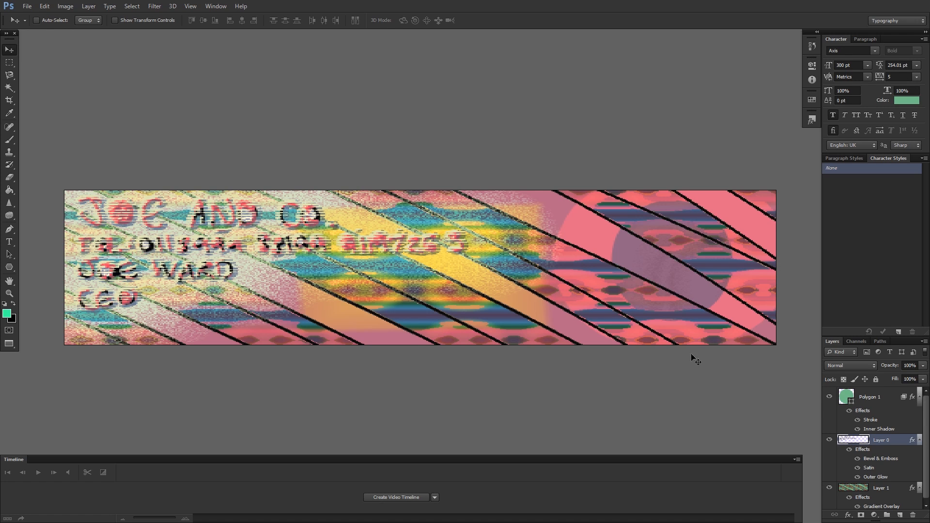